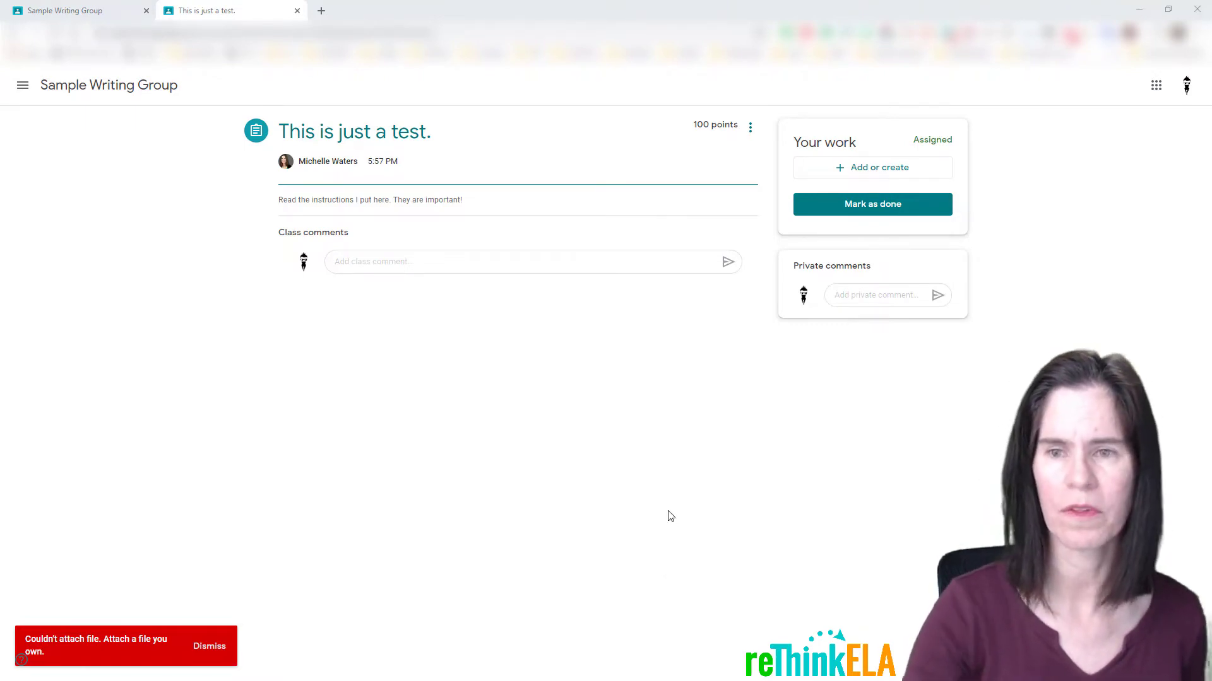
Attach a new Google Doc to 'This is just a test.' and turn in the work.
{"action": "left_click", "coordinate": [884, 175]}
{"action": "left_click", "coordinate": [834, 290]}
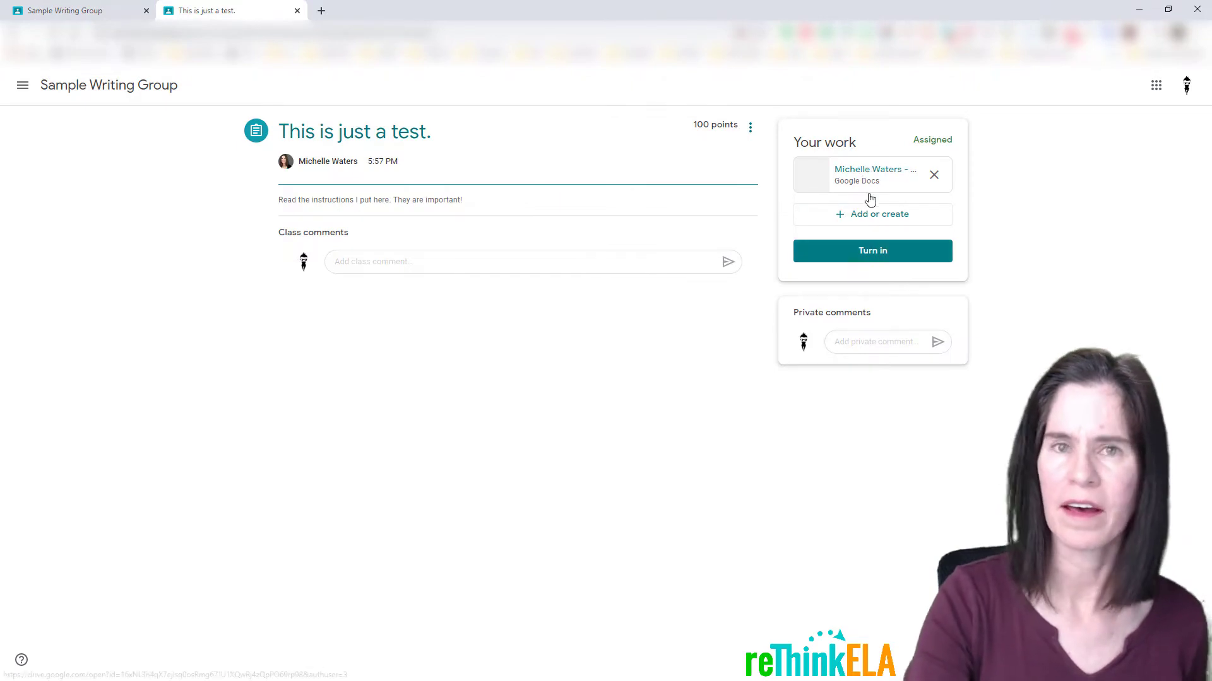
{"action": "left_click", "coordinate": [882, 253]}
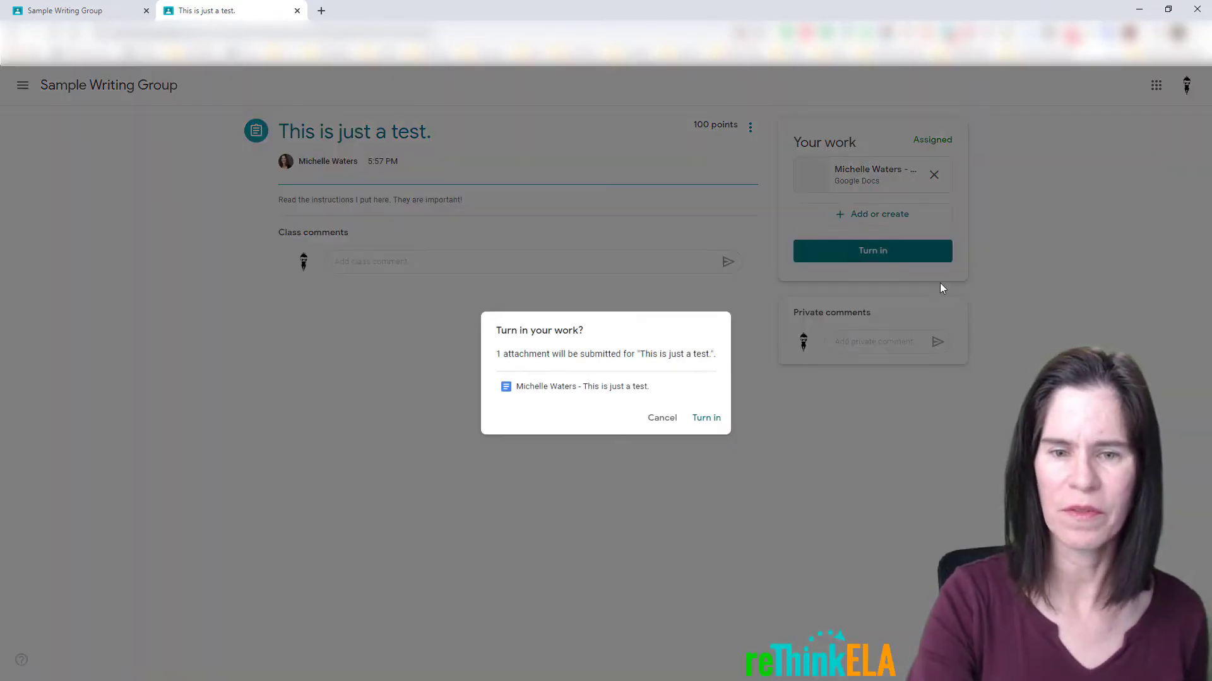
{"action": "left_click", "coordinate": [710, 419]}
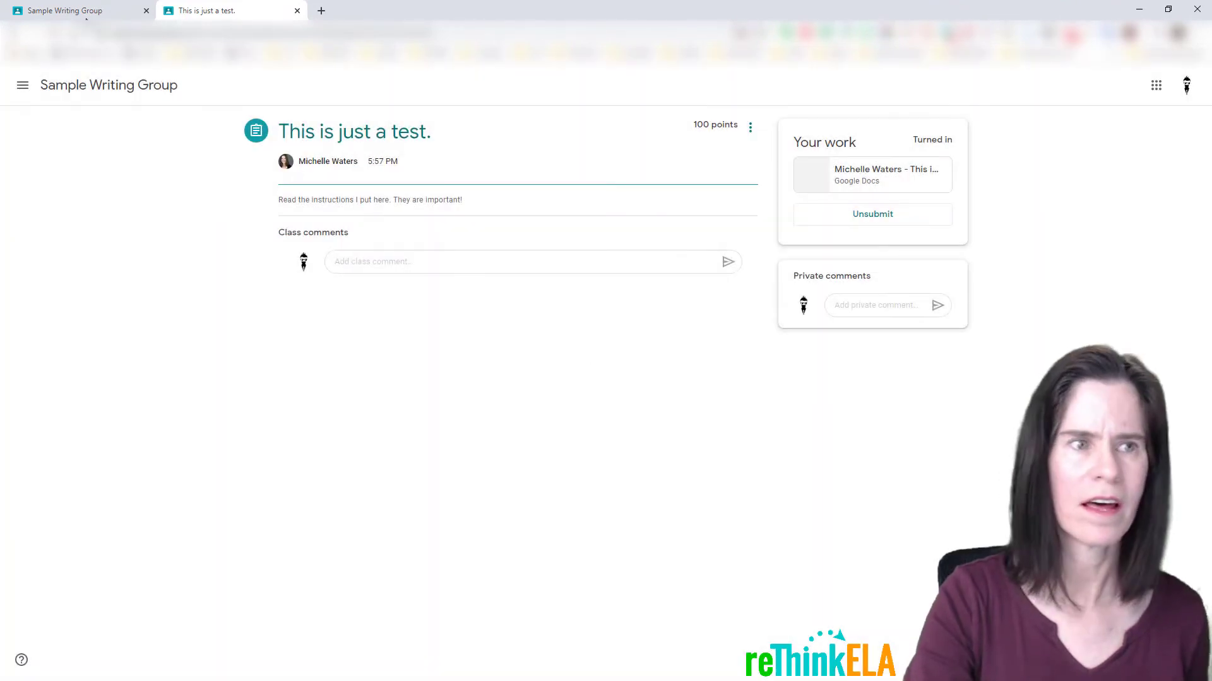
From the teacher's reloaded class, open To-do and the student work for 'This is just a test.'.
{"action": "left_click", "coordinate": [70, 12]}
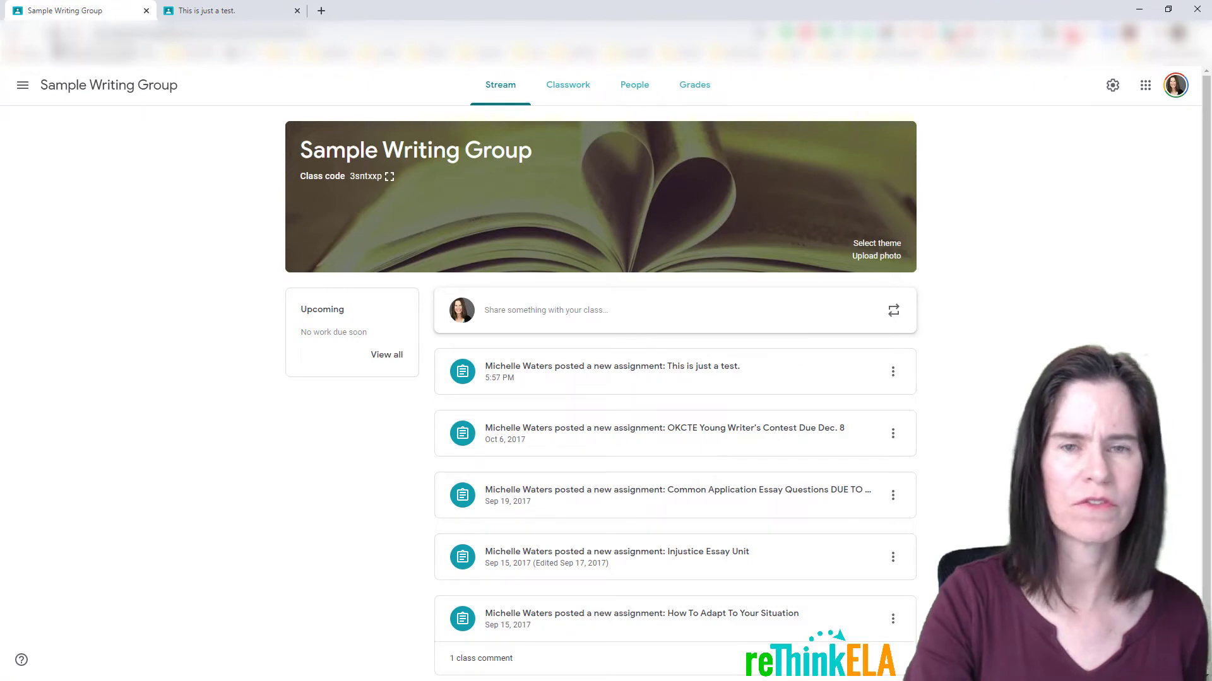
{"action": "key", "text": "F5"}
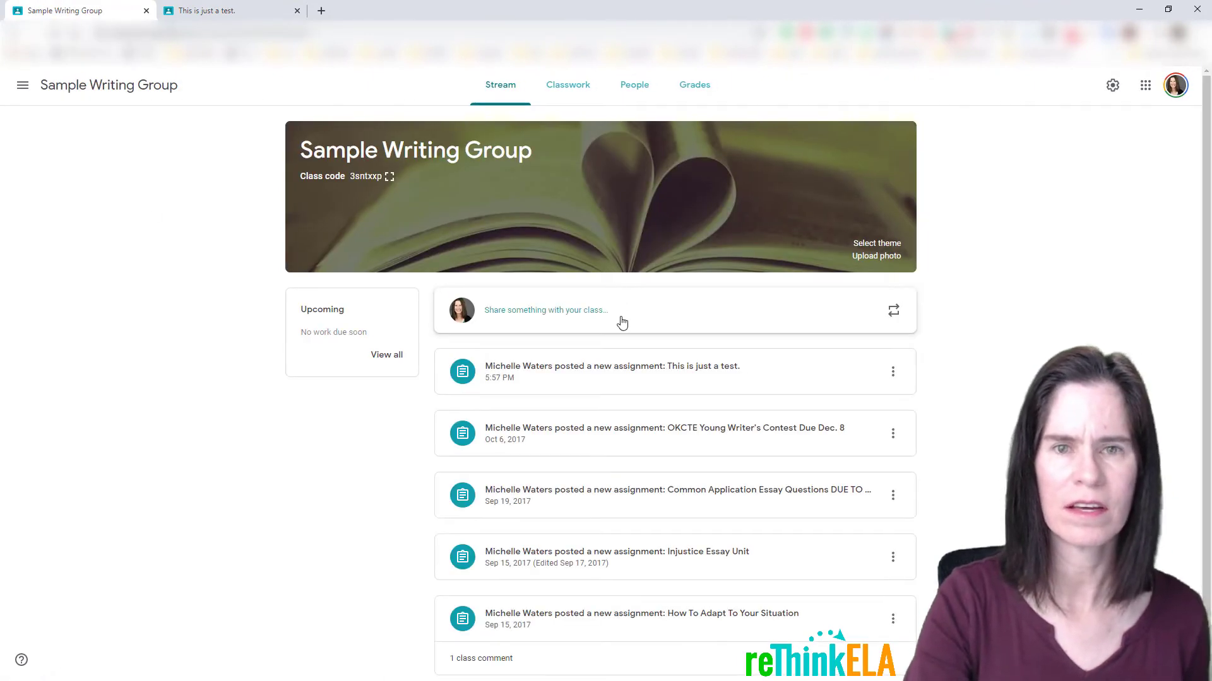
{"action": "left_click", "coordinate": [23, 87]}
{"action": "left_click", "coordinate": [65, 207]}
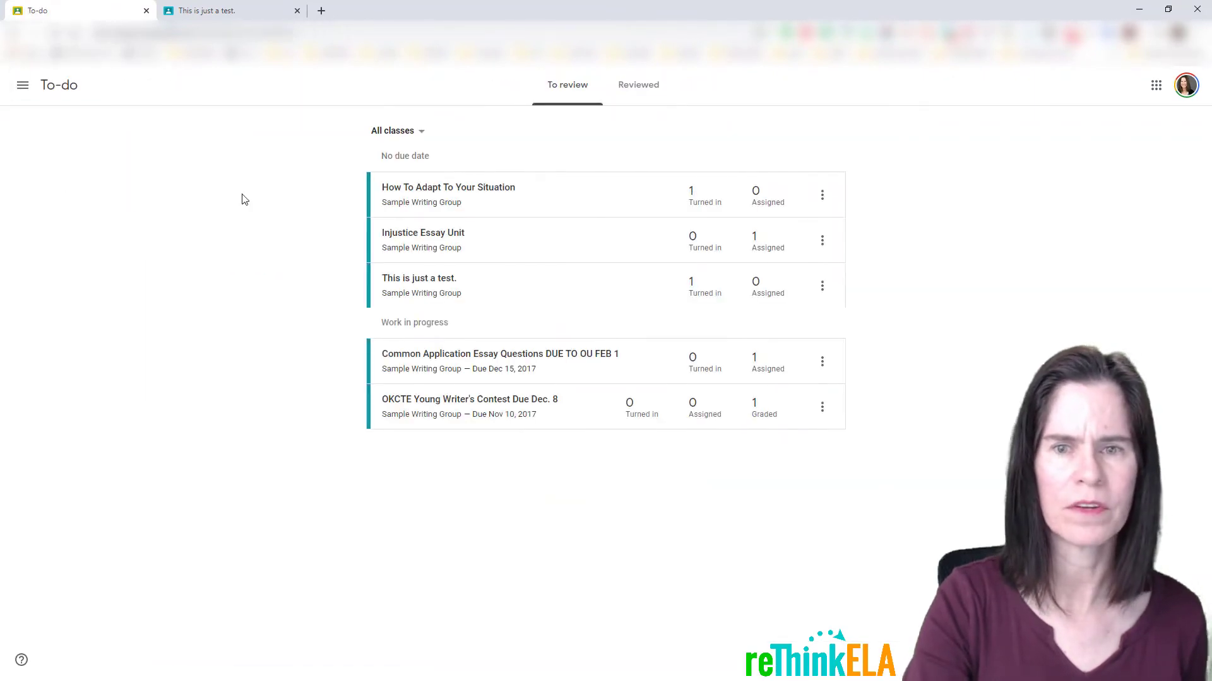
{"action": "left_click", "coordinate": [438, 281]}
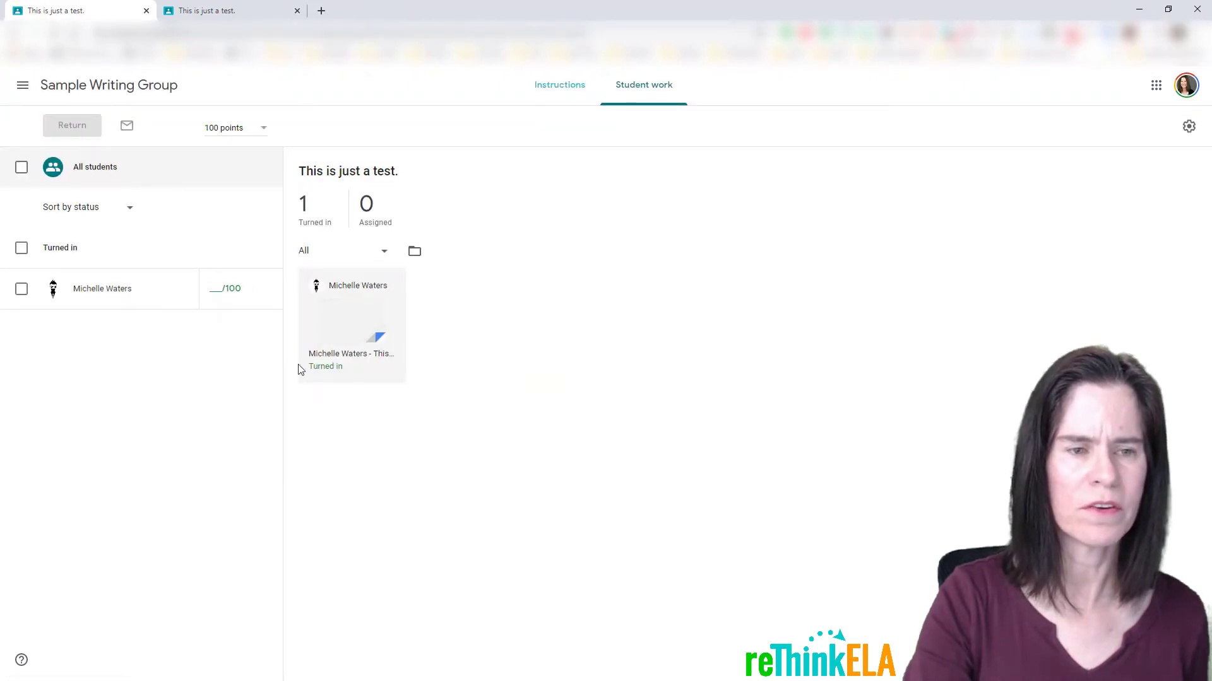
Grade the submission 100 and return it to the student.
{"action": "left_click", "coordinate": [211, 288]}
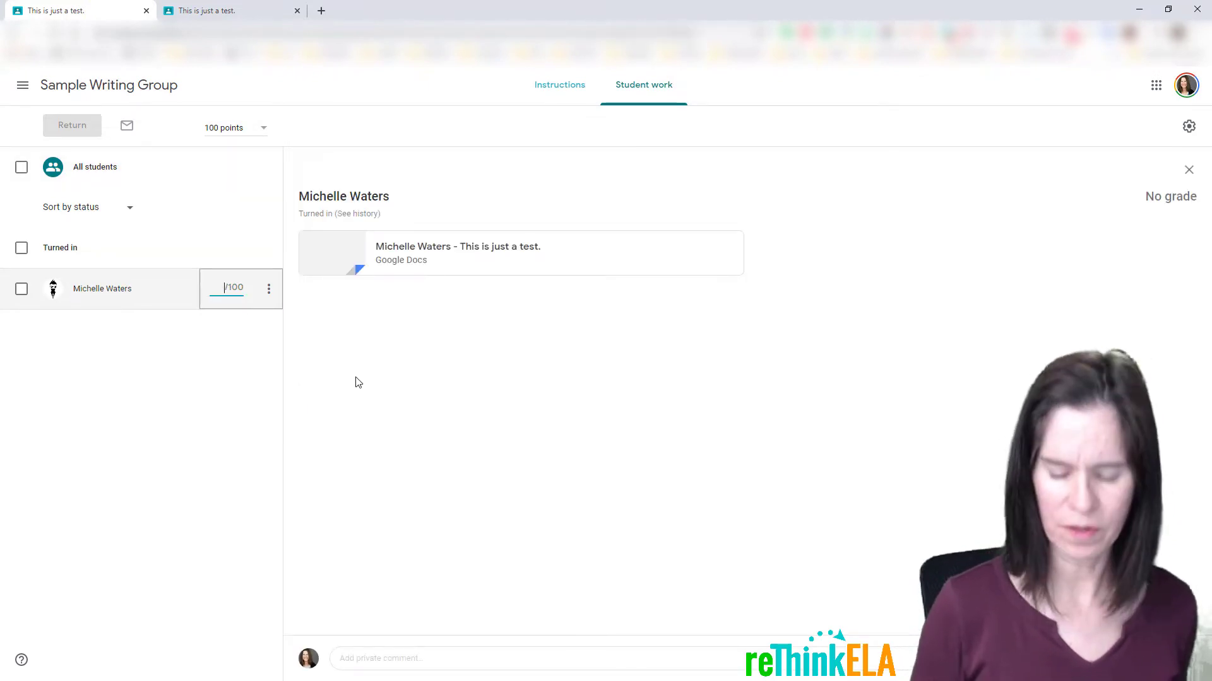
{"action": "type", "text": "100"}
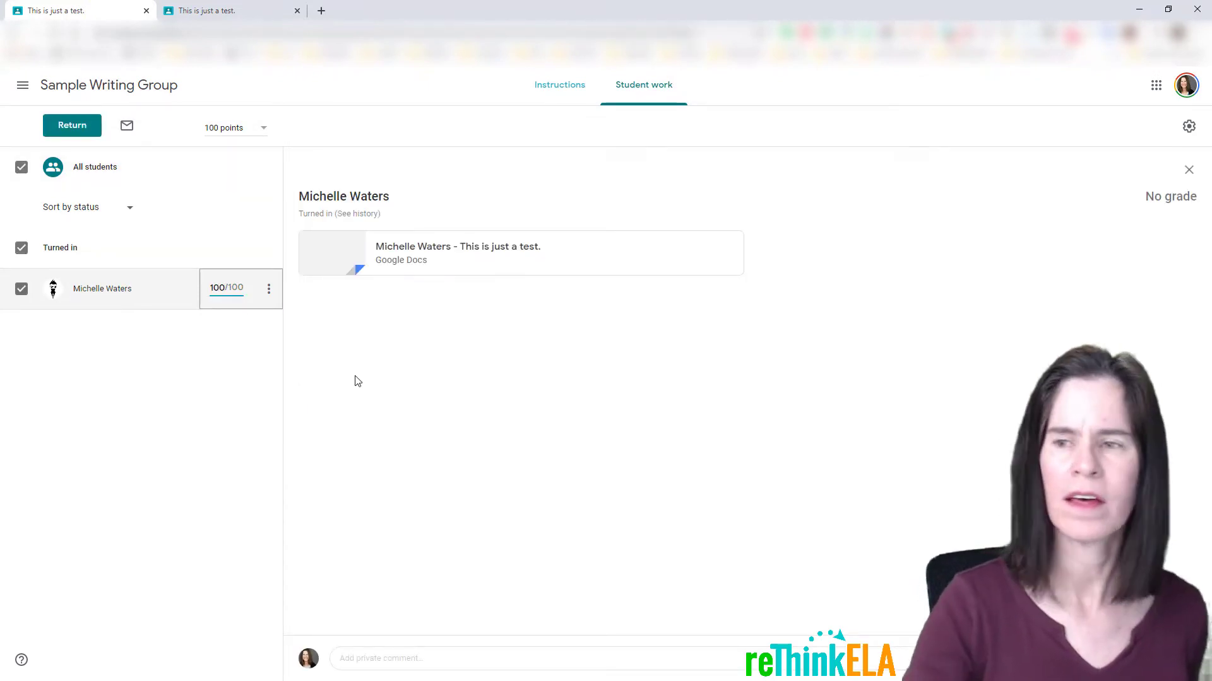
{"action": "left_click", "coordinate": [77, 131]}
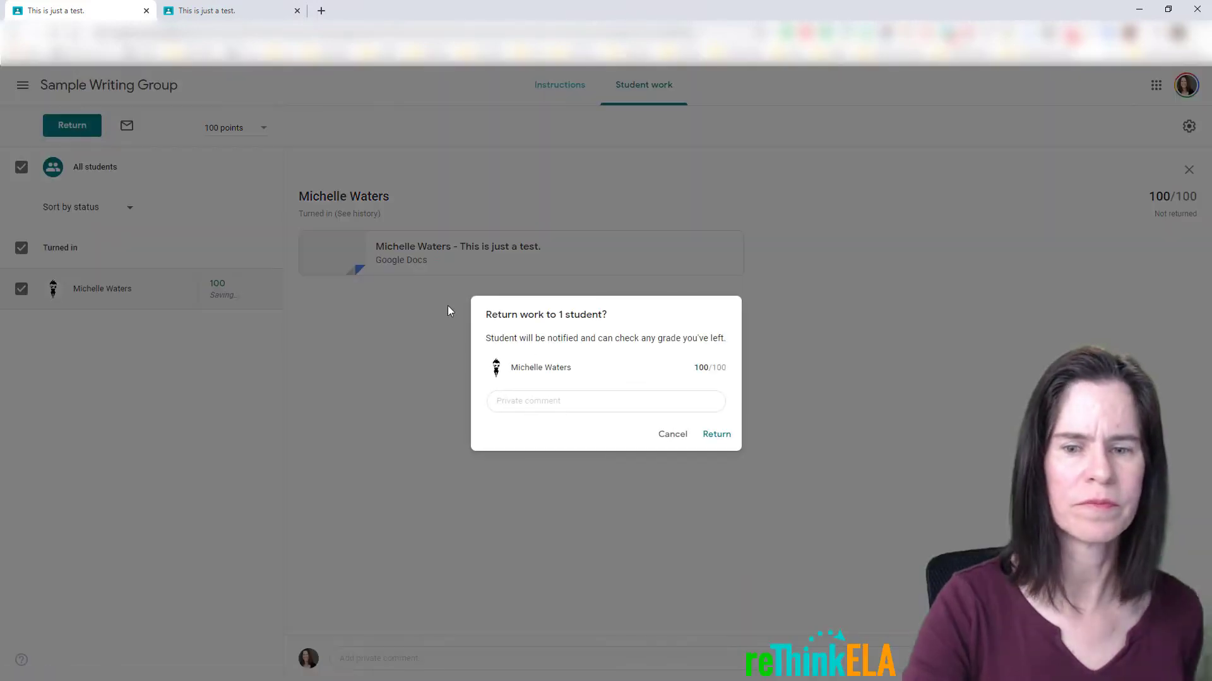
{"action": "left_click", "coordinate": [710, 436]}
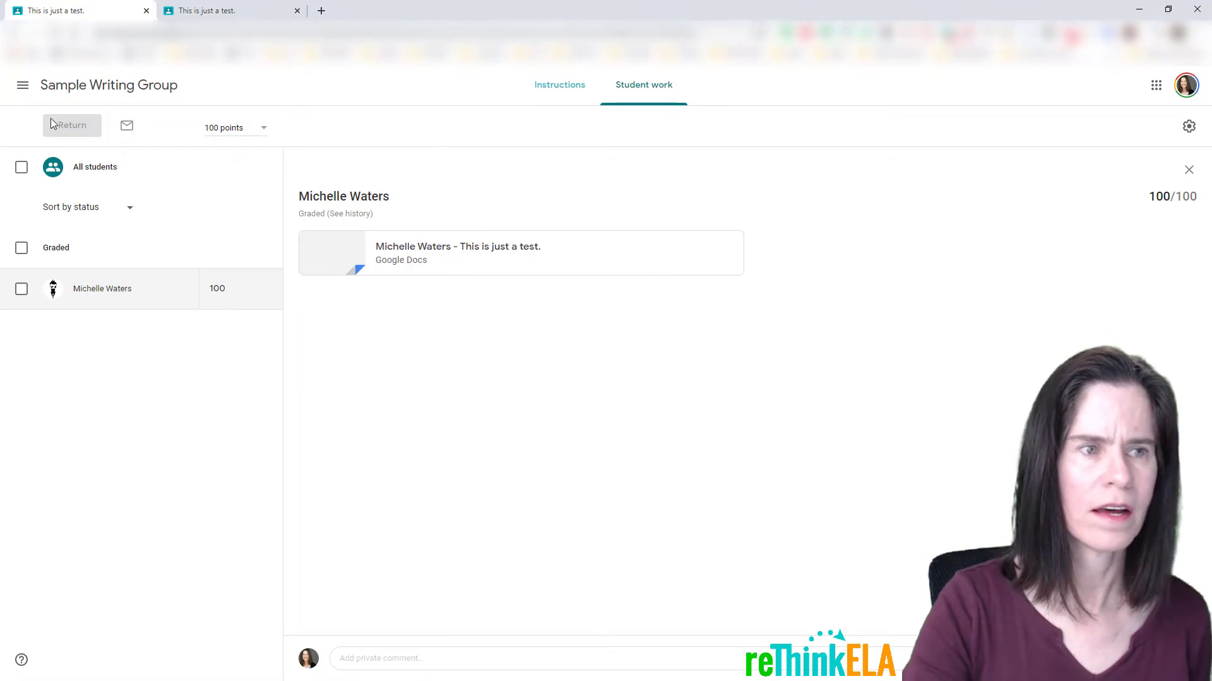
Start a new assignment in the Sample Writing Group class's Classwork.
{"action": "left_click", "coordinate": [23, 87]}
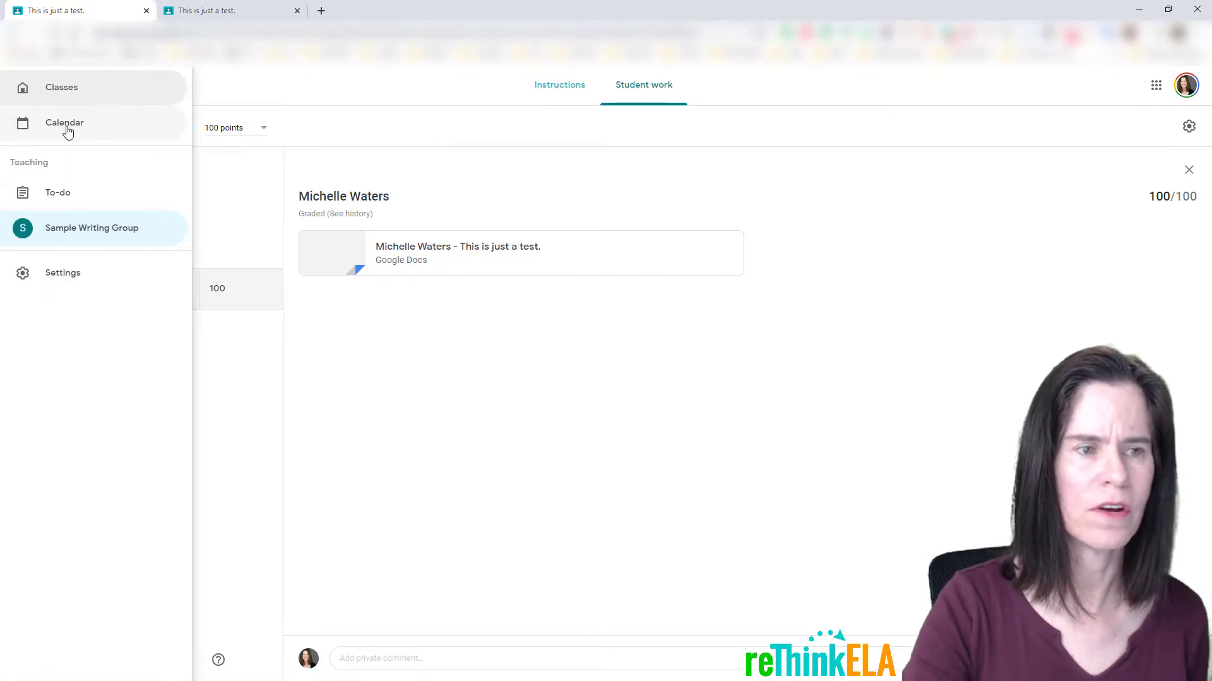
{"action": "left_click", "coordinate": [69, 94]}
{"action": "left_click", "coordinate": [116, 138]}
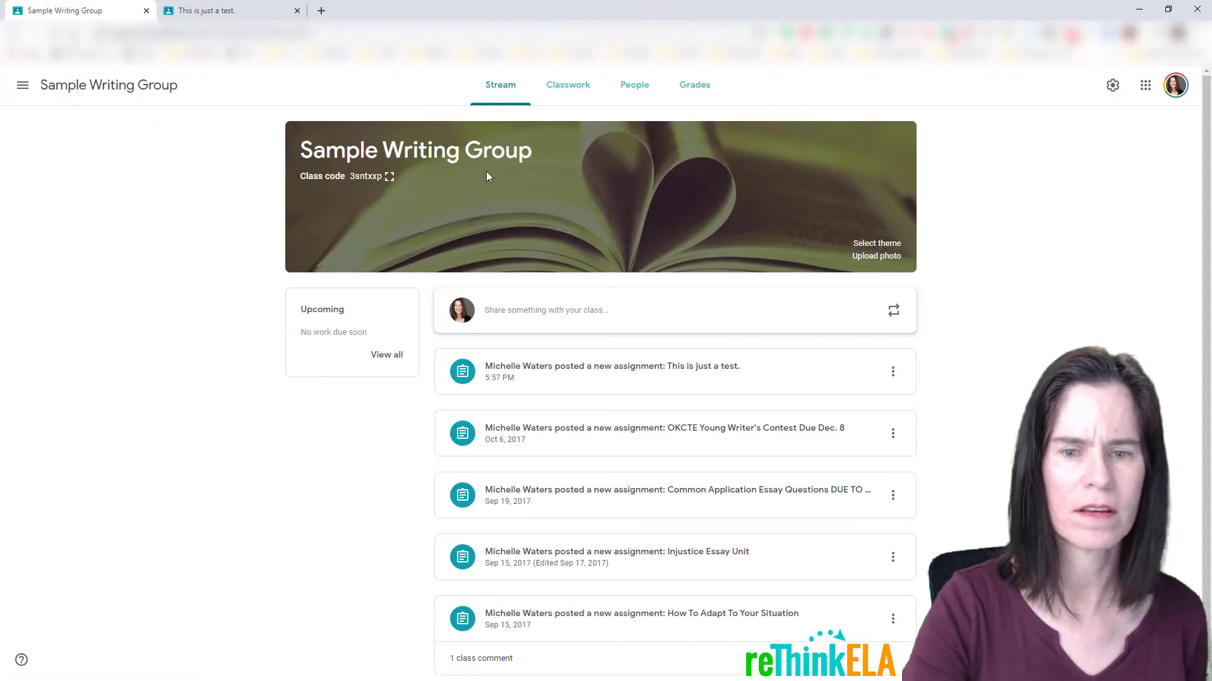
{"action": "left_click", "coordinate": [568, 86]}
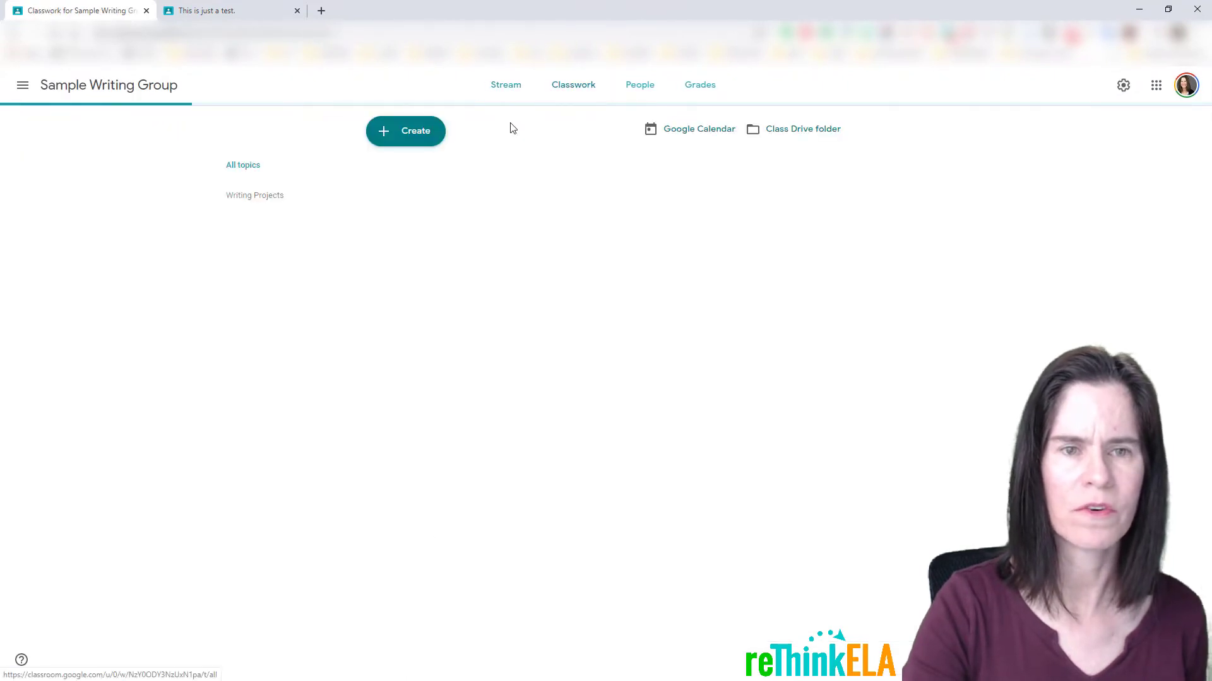
{"action": "left_click", "coordinate": [411, 134]}
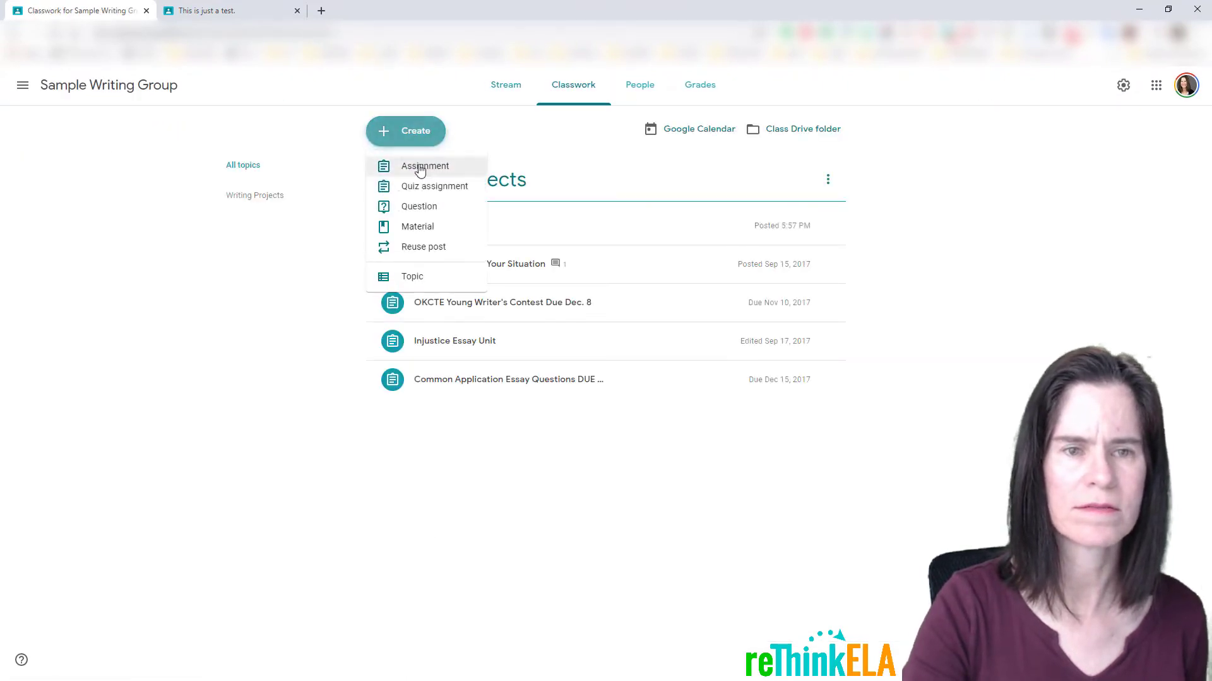
{"action": "left_click", "coordinate": [420, 168]}
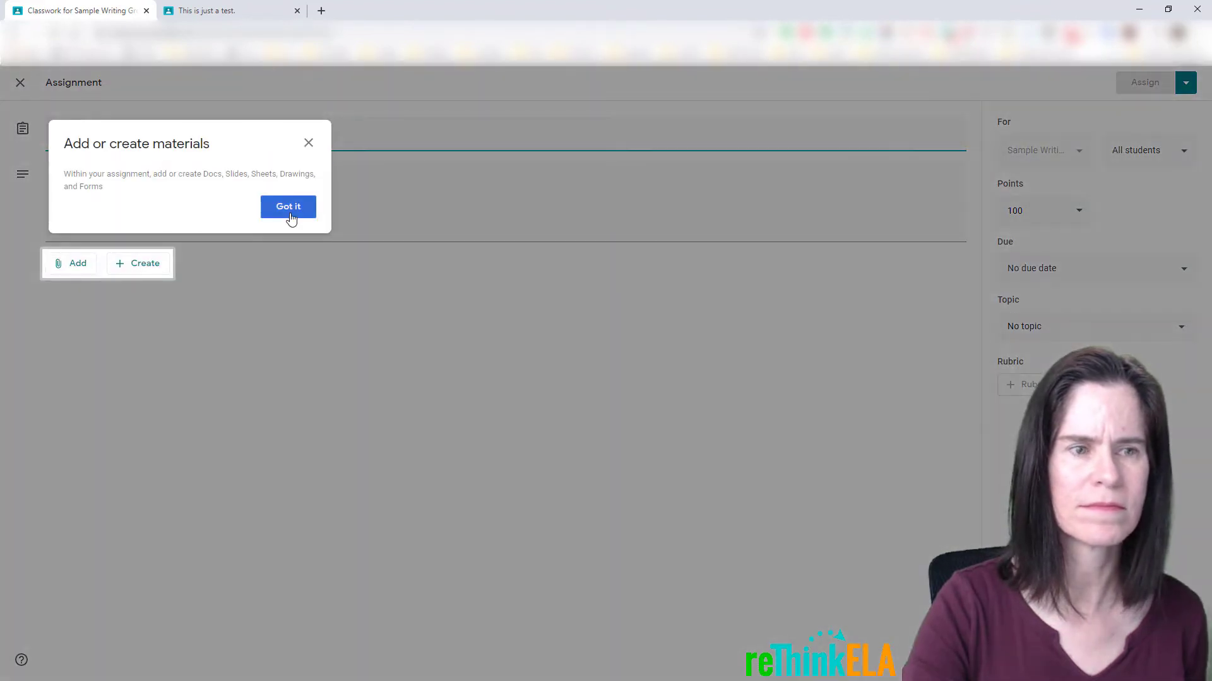
Title the assignment 'Revisions', file it under Writing Projects, and assign it.
{"action": "left_click", "coordinate": [290, 217]}
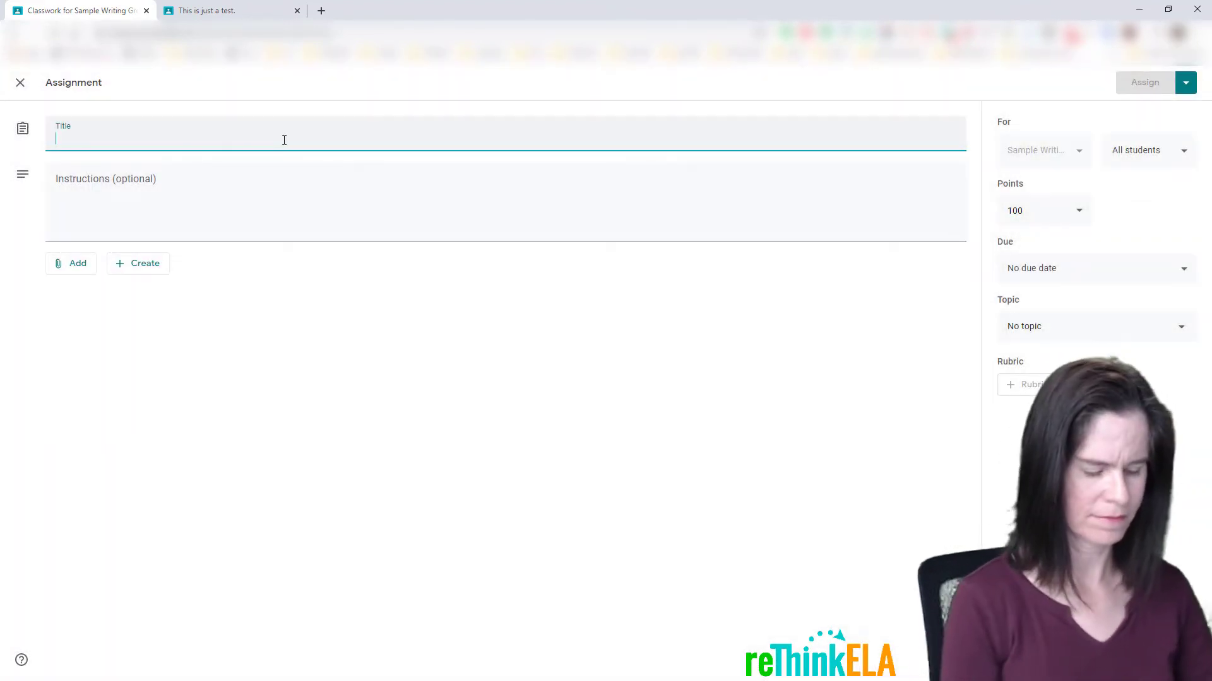
{"action": "type", "text": "Re"}
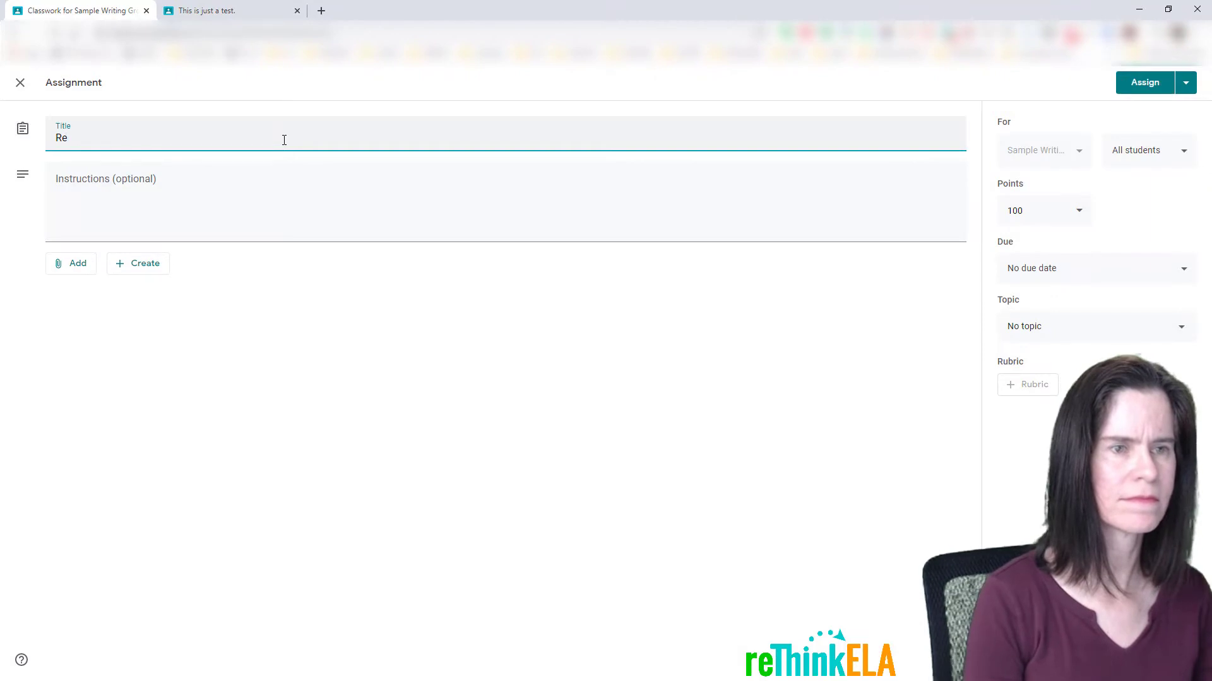
{"action": "type", "text": "visions"}
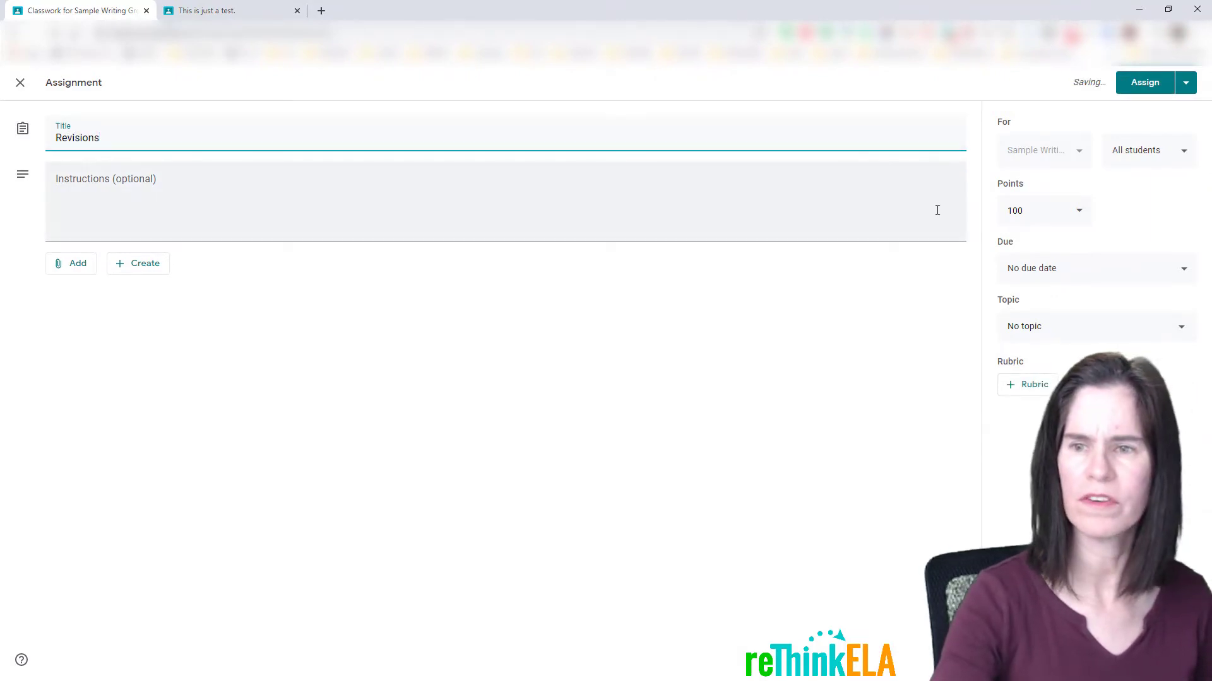
{"action": "left_click", "coordinate": [1033, 328]}
{"action": "left_click", "coordinate": [1034, 398]}
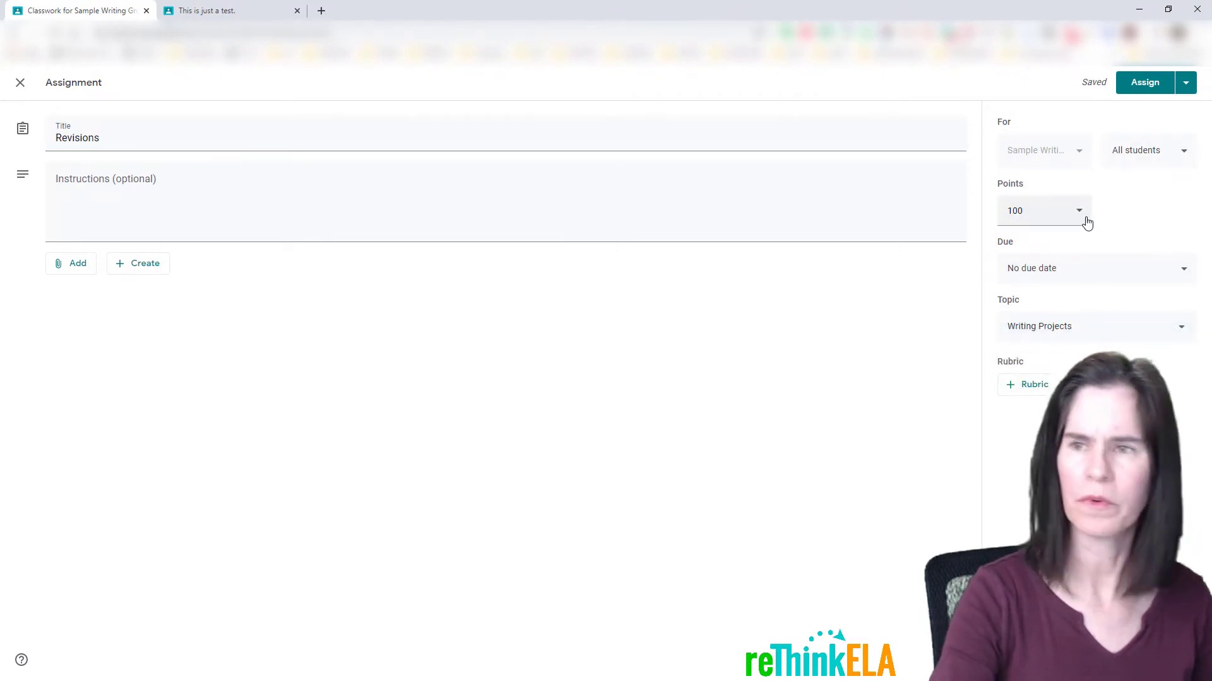
{"action": "left_click", "coordinate": [1145, 88]}
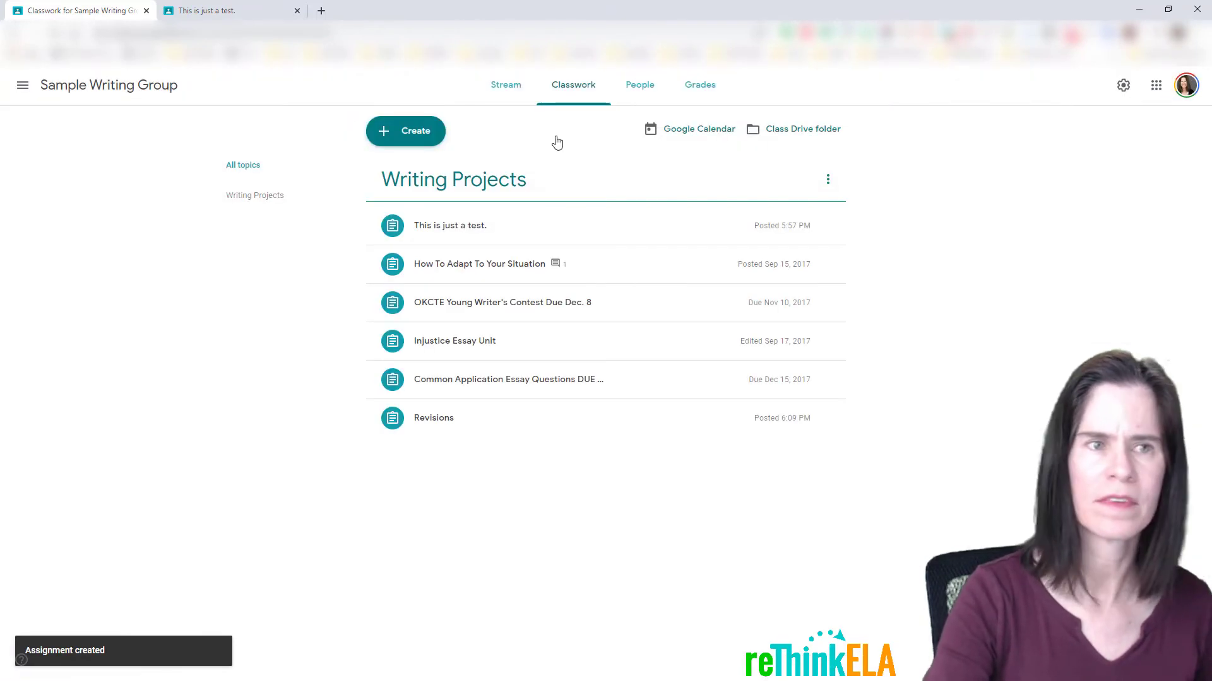
In the student view, open the Revisions assignment page from the class's Classwork list.
{"action": "left_click", "coordinate": [238, 10]}
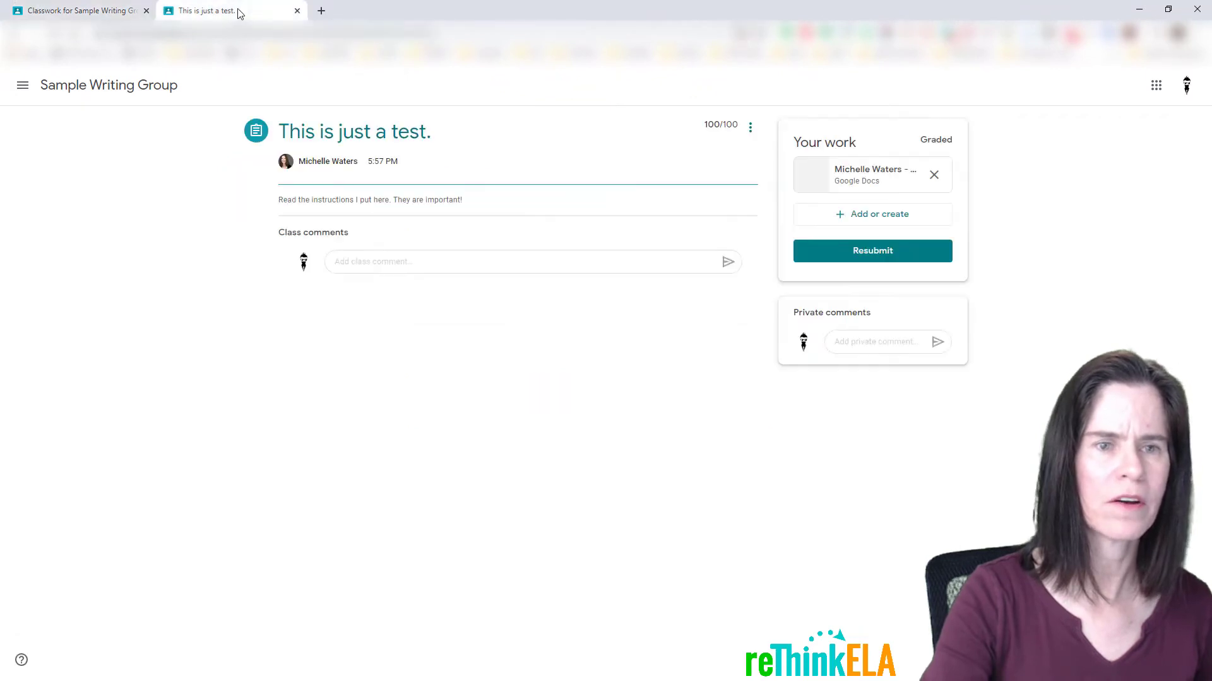
{"action": "left_click", "coordinate": [98, 92]}
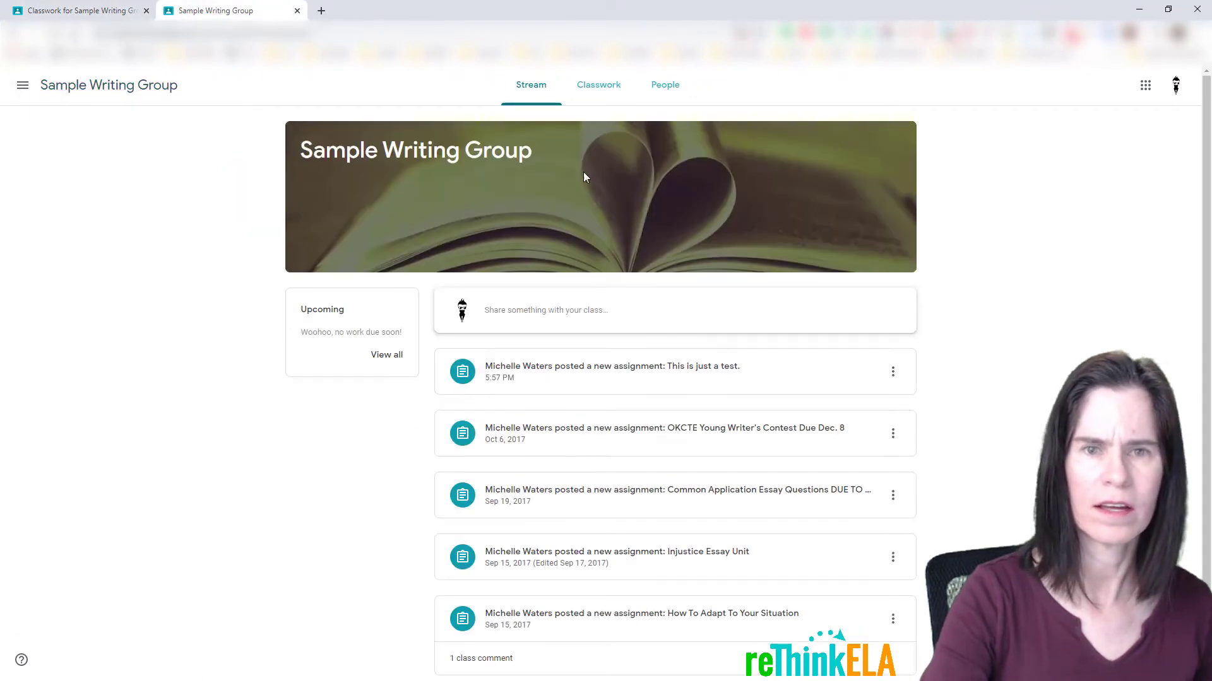
{"action": "left_click", "coordinate": [593, 91]}
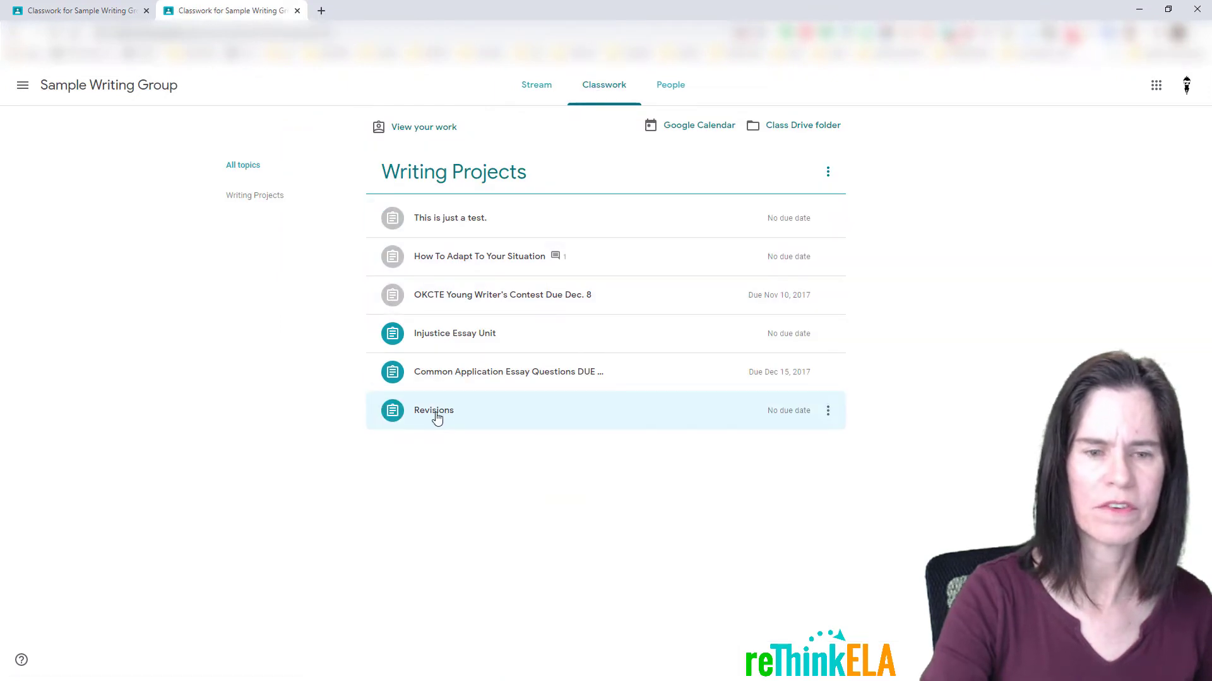
{"action": "left_click", "coordinate": [437, 417]}
{"action": "left_click", "coordinate": [419, 503]}
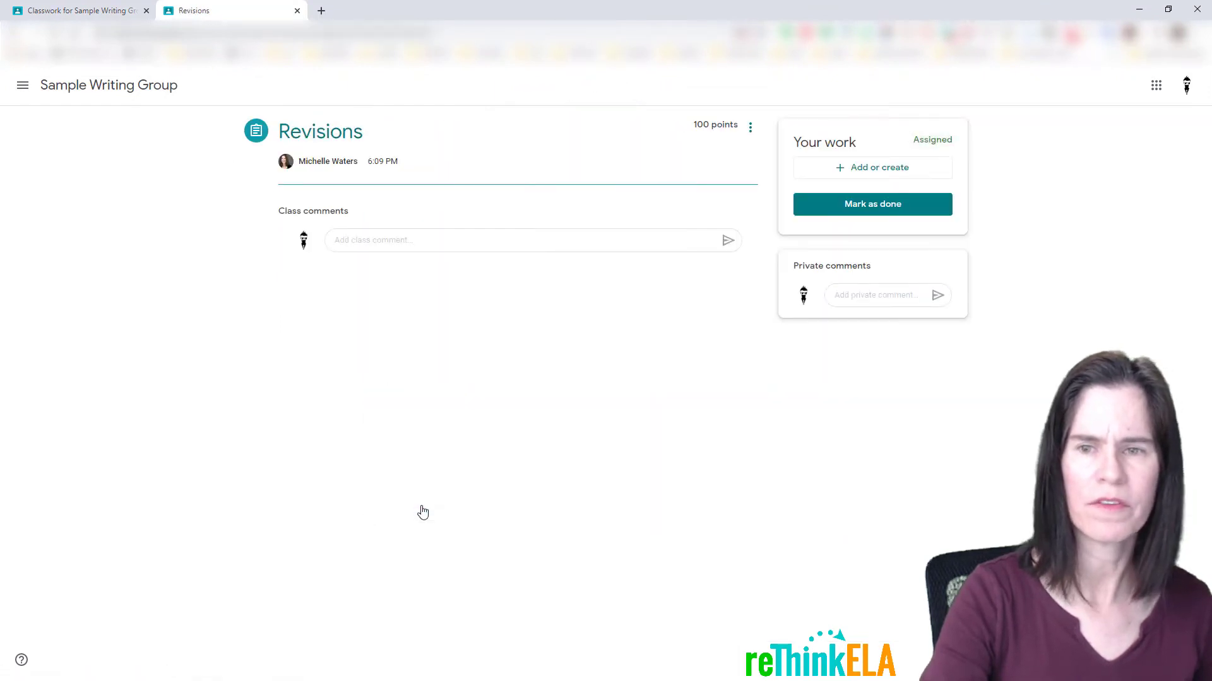
Attach the student's recent 'This is just a test' doc from Google Drive to Revisions.
{"action": "left_click", "coordinate": [908, 175]}
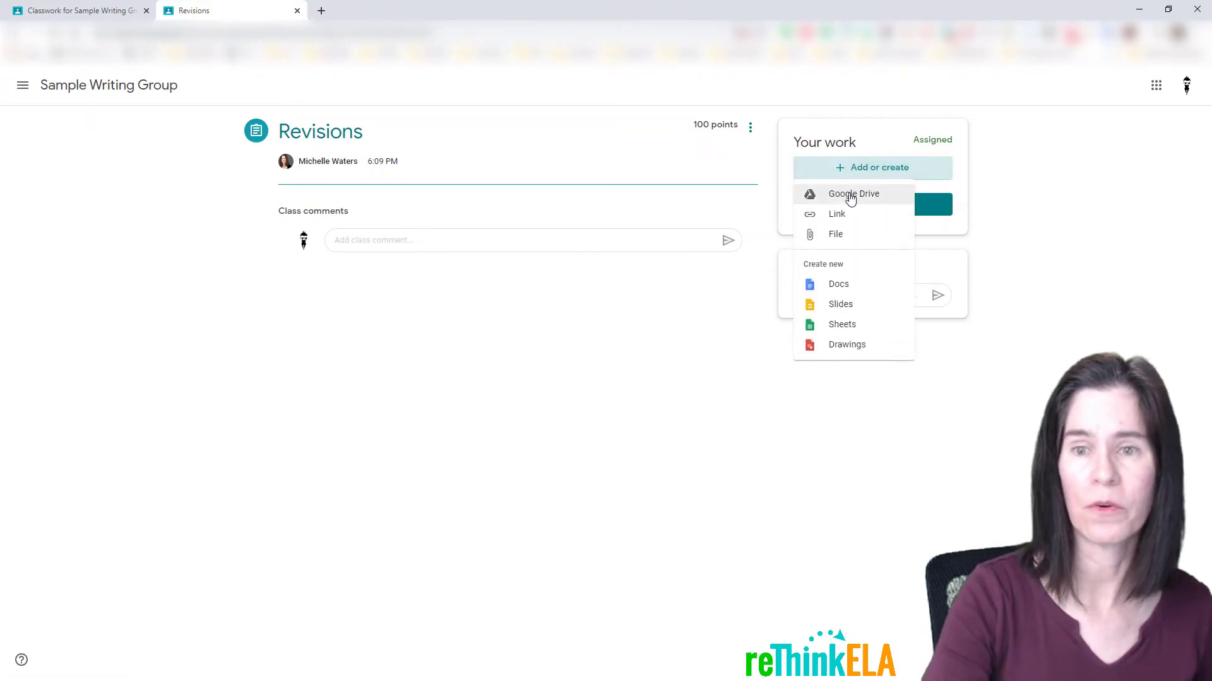
{"action": "left_click", "coordinate": [850, 197]}
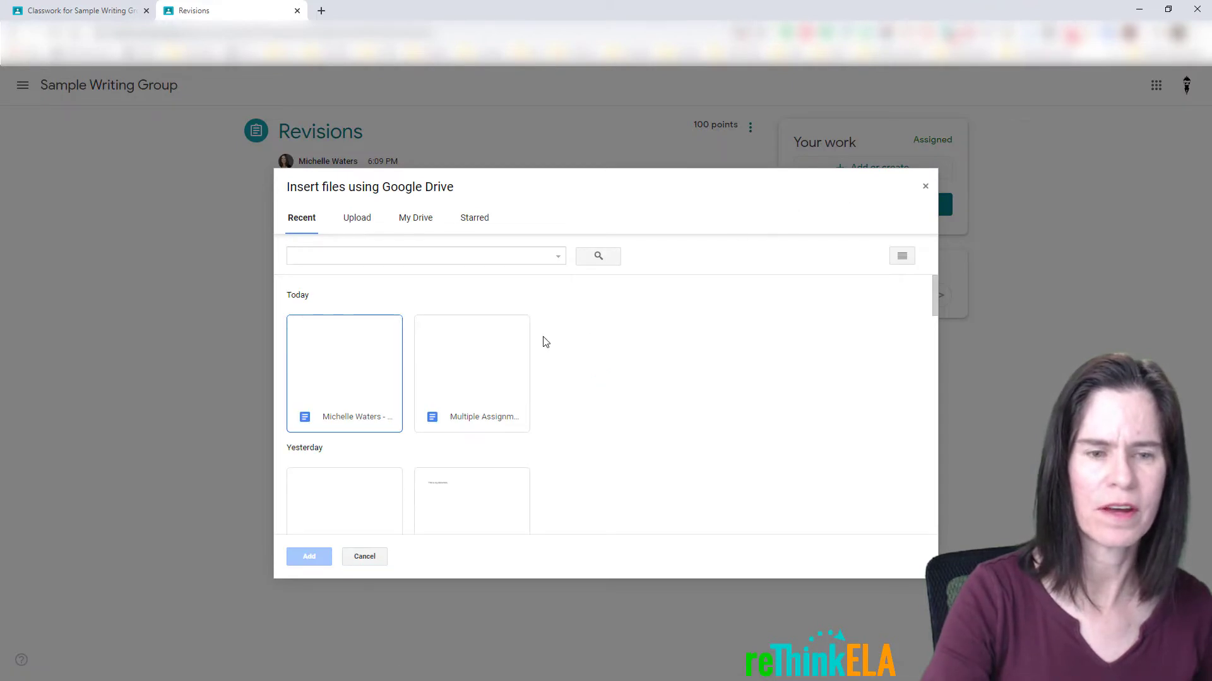
{"action": "left_click", "coordinate": [351, 383]}
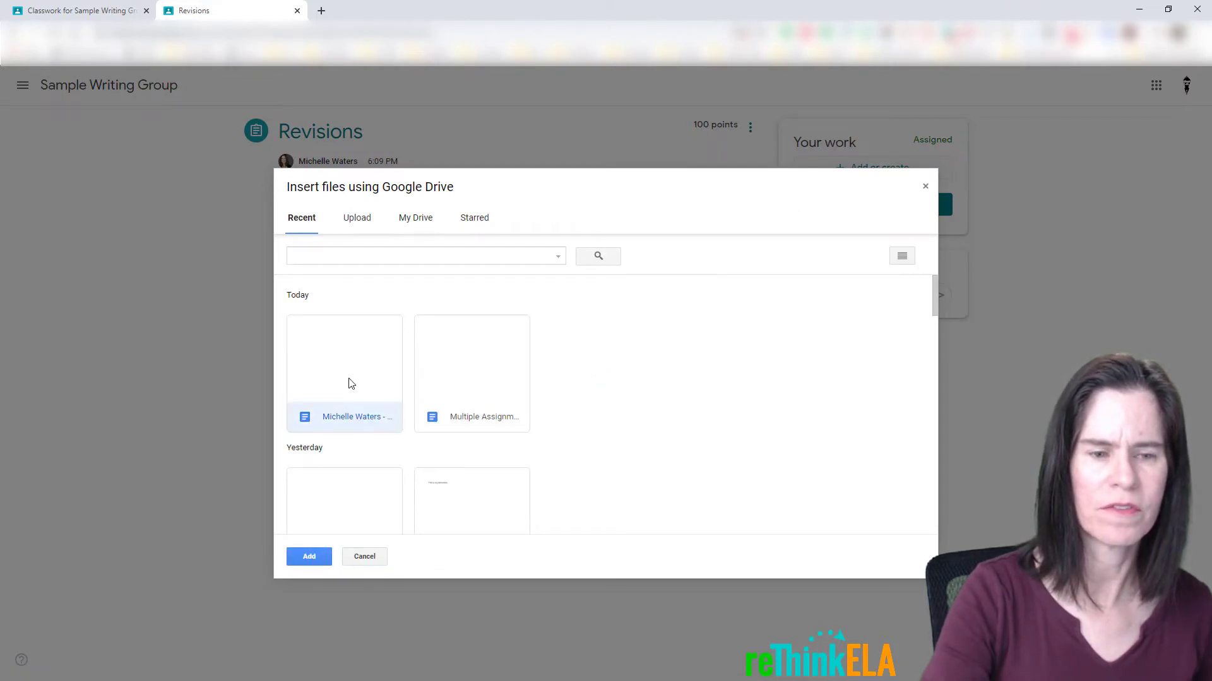
{"action": "scroll", "coordinate": [351, 383], "scroll_direction": "down", "scroll_amount": 1}
{"action": "scroll", "coordinate": [349, 382], "scroll_direction": "up", "scroll_amount": 1}
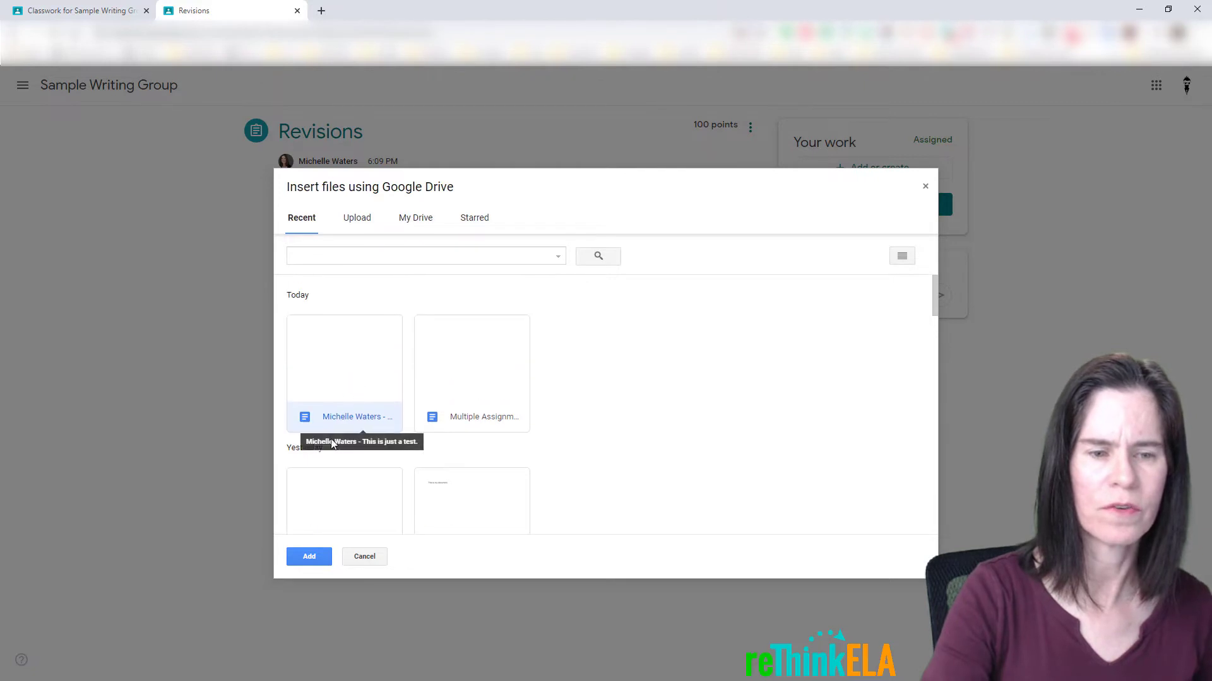
{"action": "left_click", "coordinate": [308, 555]}
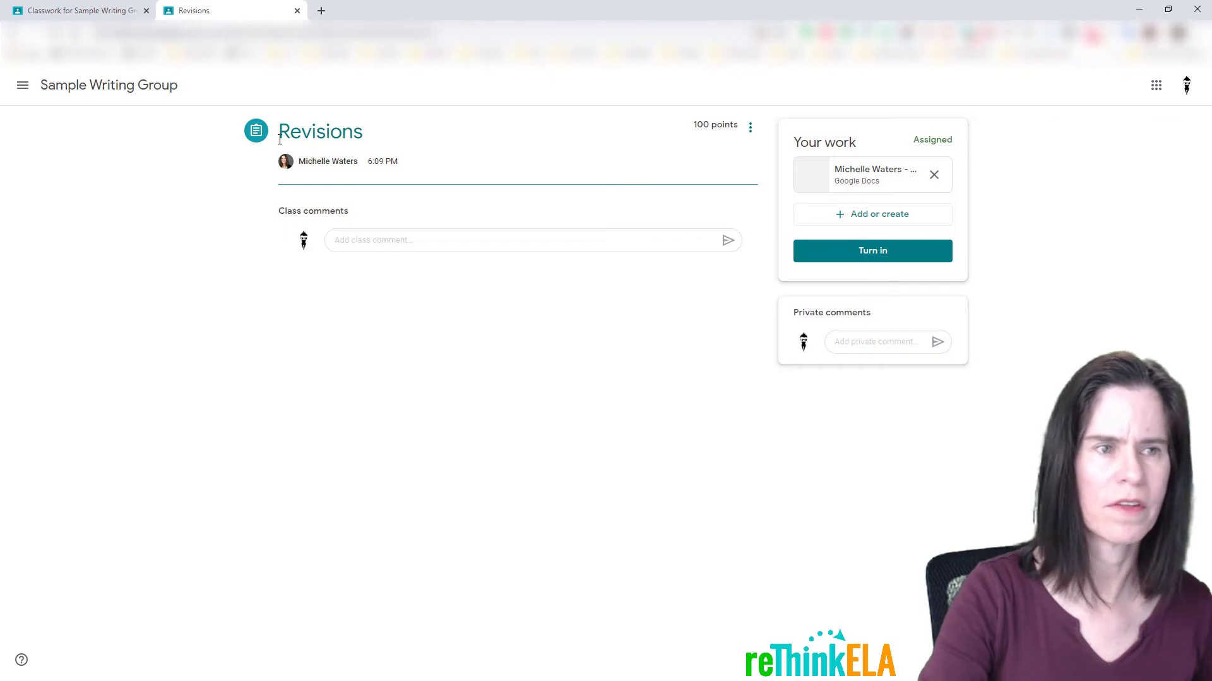
Open the doc attached to the 'This is just a test.' assignment in Google Docs.
{"action": "left_click", "coordinate": [137, 92]}
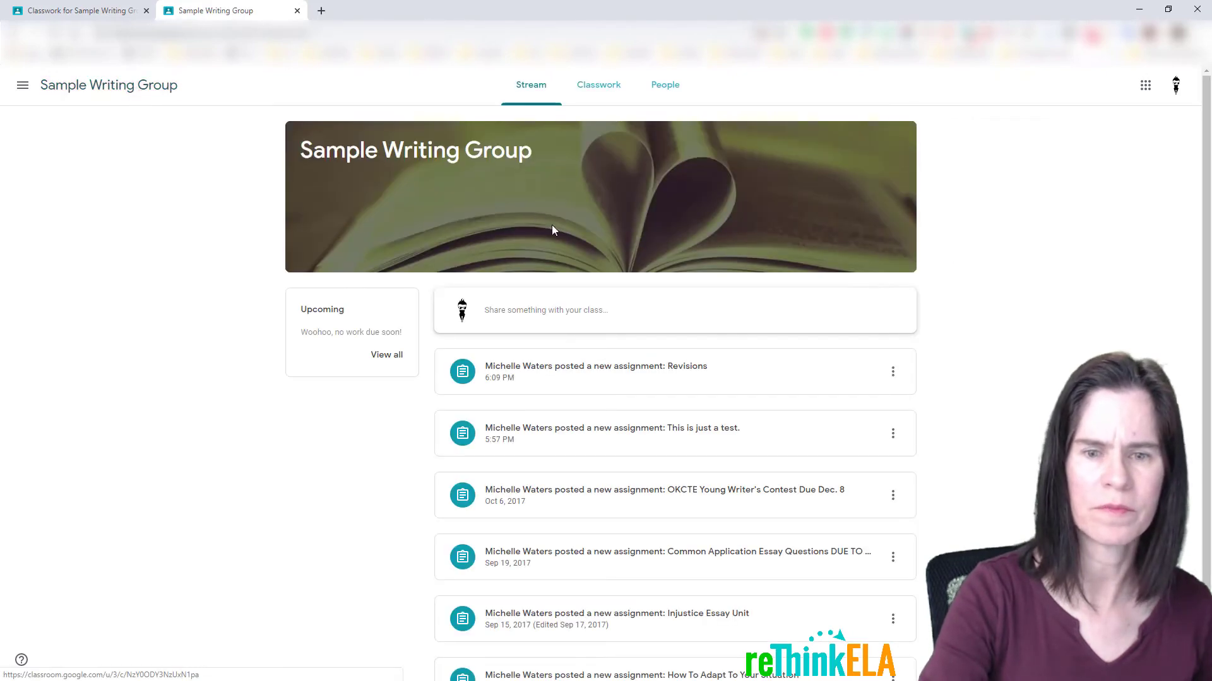
{"action": "left_click", "coordinate": [600, 430]}
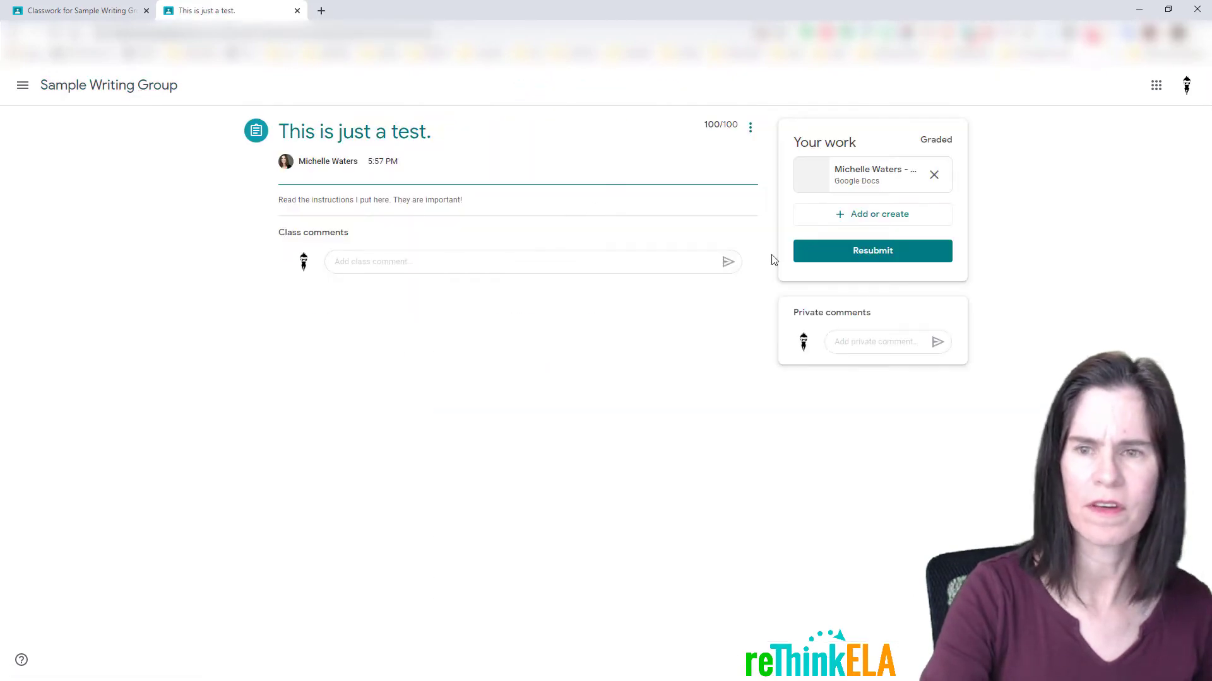
{"action": "left_click", "coordinate": [884, 175]}
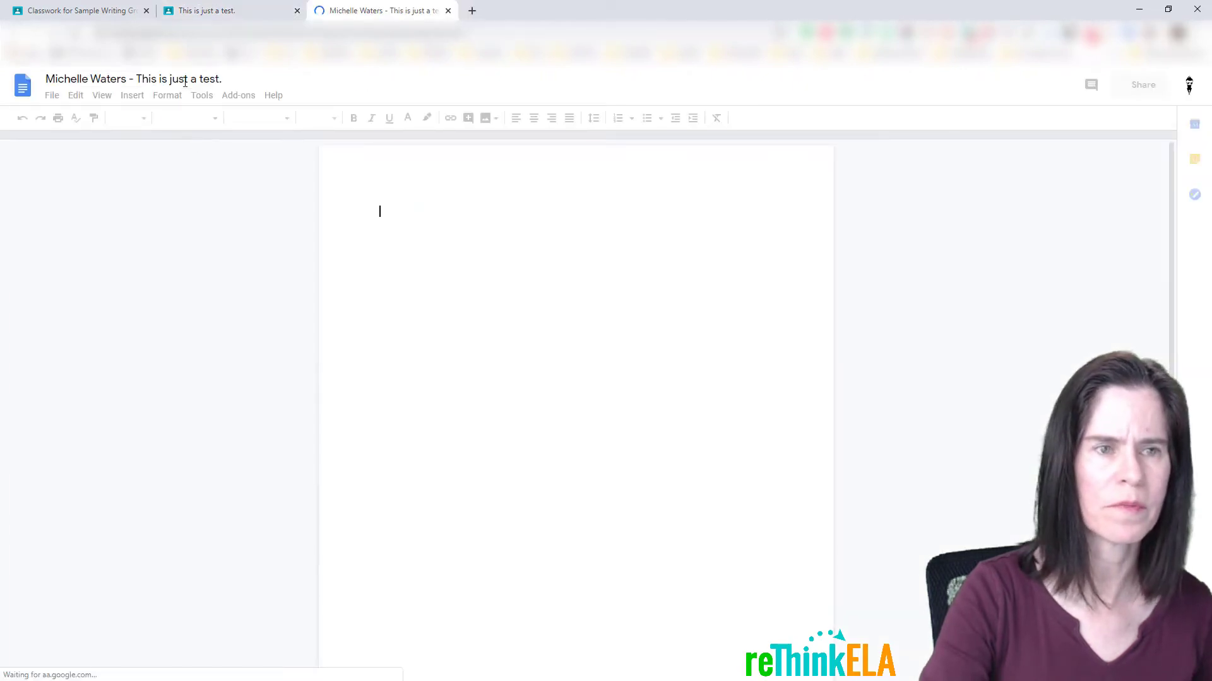
Rename the doc to 'This is just a test', removing the name prefix and trailing period.
{"action": "left_click", "coordinate": [188, 80]}
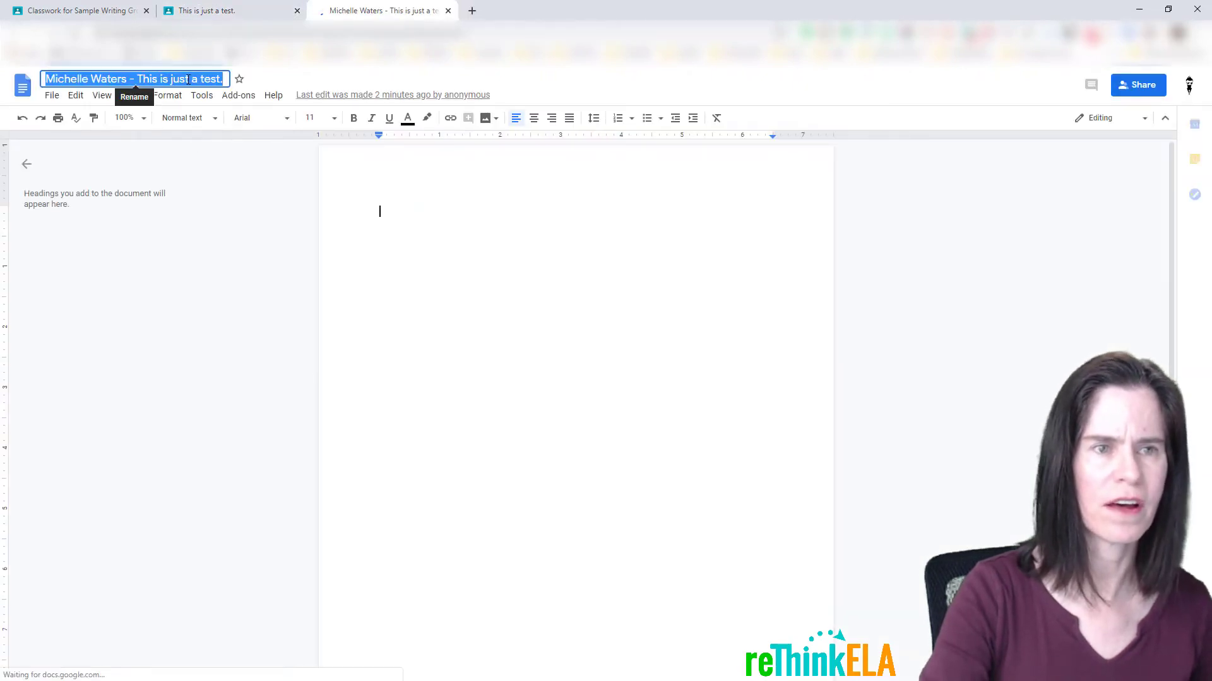
{"action": "left_click", "coordinate": [124, 78]}
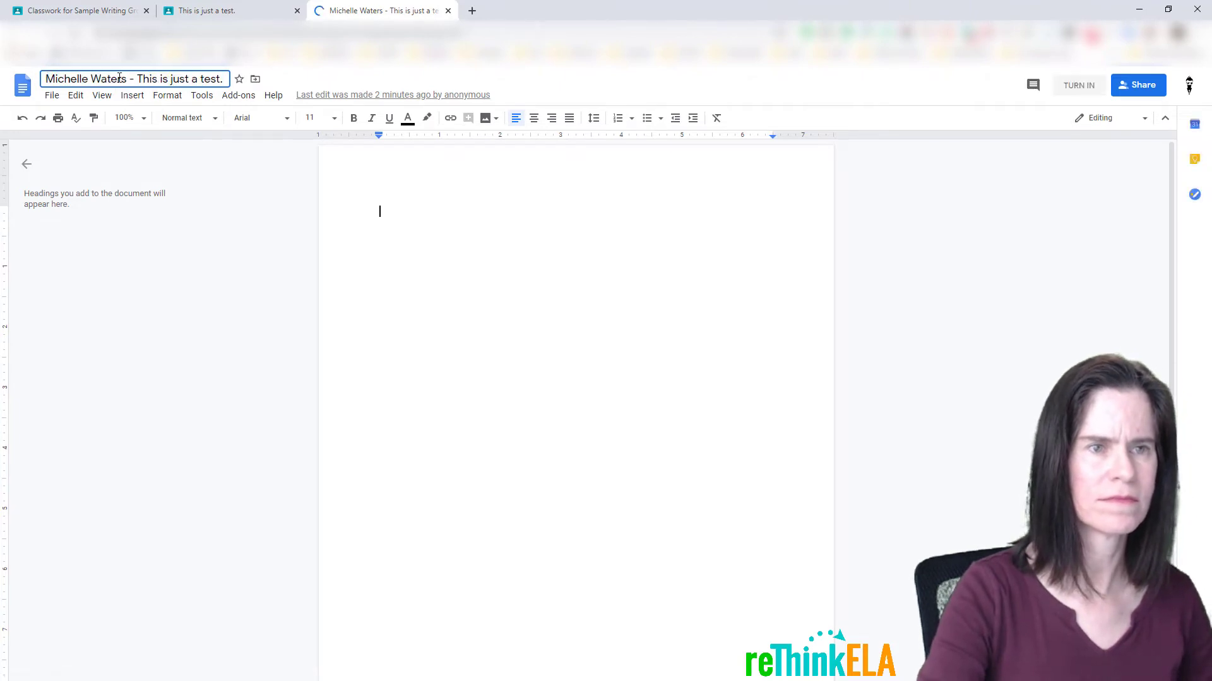
{"action": "left_click_drag", "start_coordinate": [138, 79], "coordinate": [45, 80]}
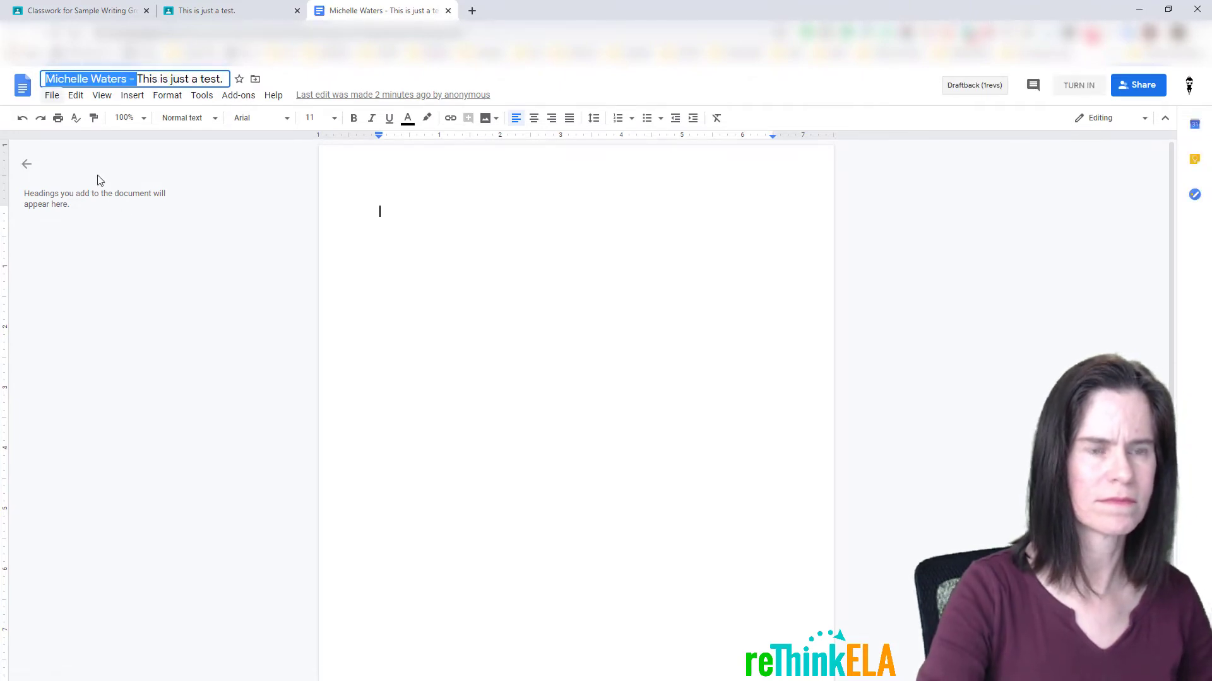
{"action": "key", "text": "BackSpace"}
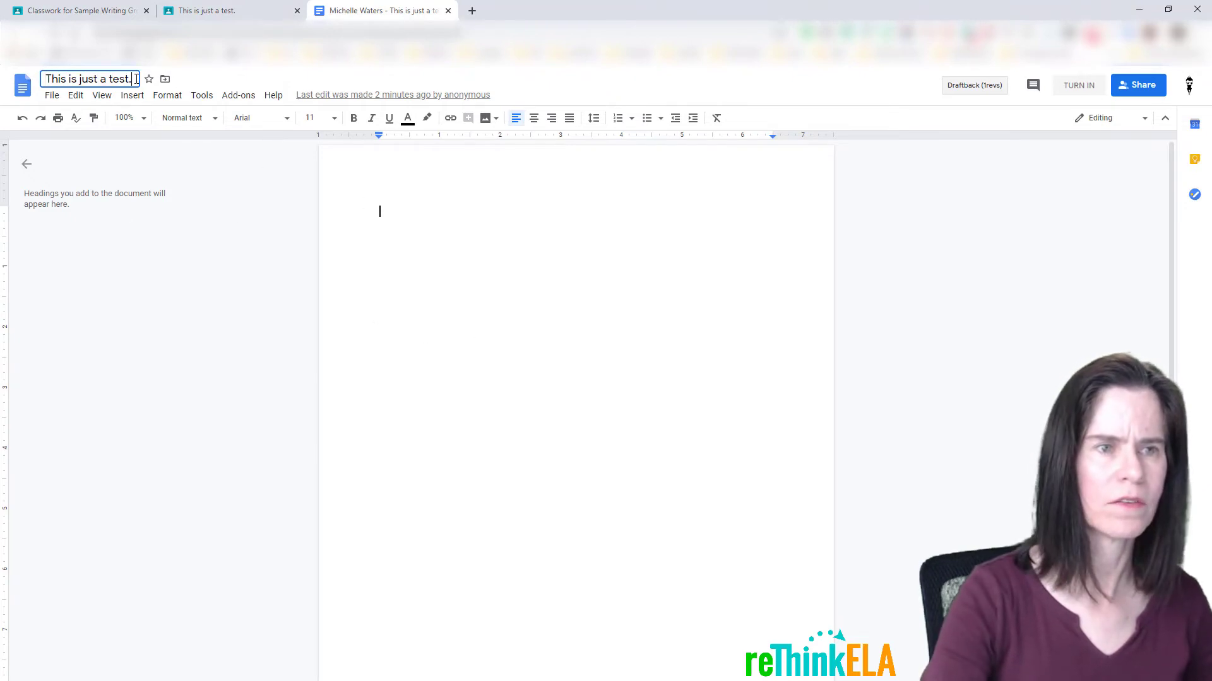
{"action": "key", "text": "BackSpace"}
{"action": "left_click", "coordinate": [909, 233]}
Close the doc and reopen Revisions so its attachment shows 'This is just a test'.
{"action": "left_click", "coordinate": [448, 11]}
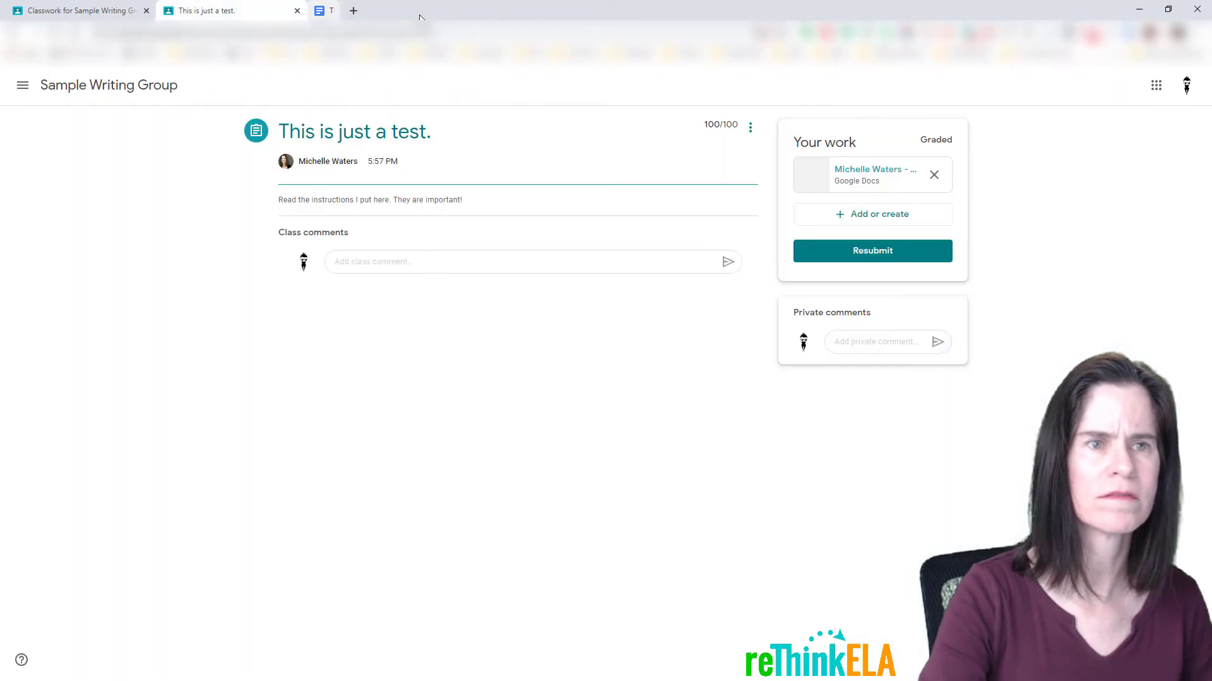
{"action": "left_click", "coordinate": [63, 33]}
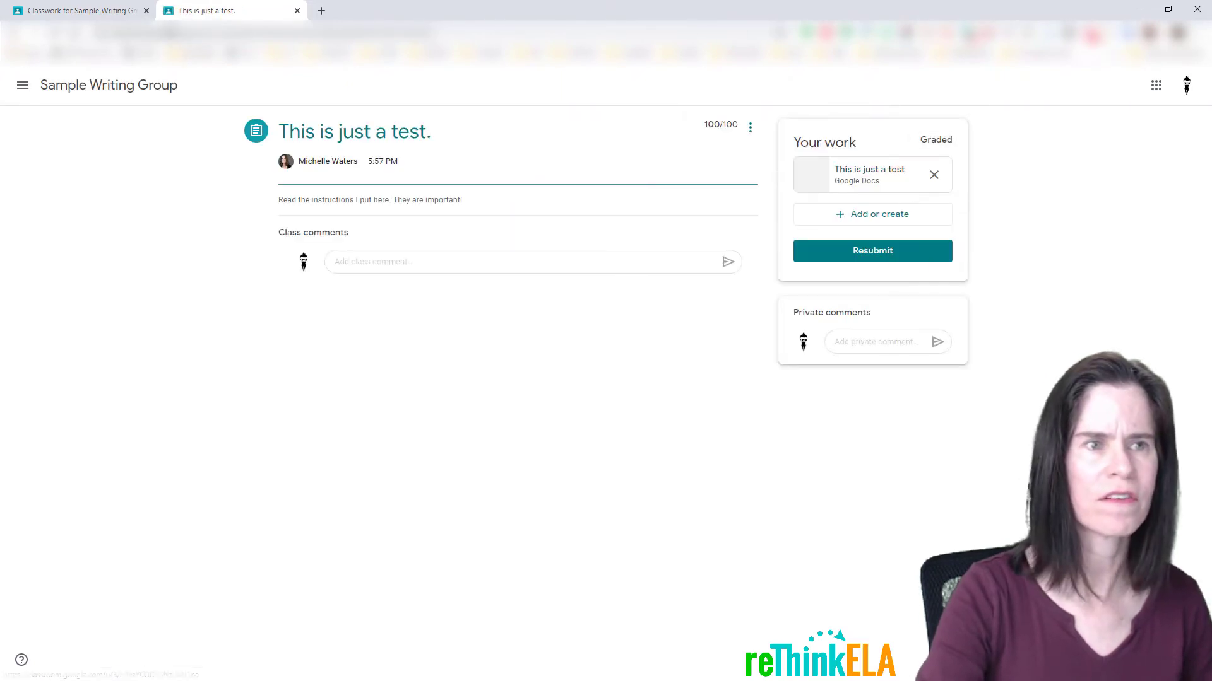
{"action": "left_click", "coordinate": [86, 86]}
{"action": "left_click", "coordinate": [660, 368]}
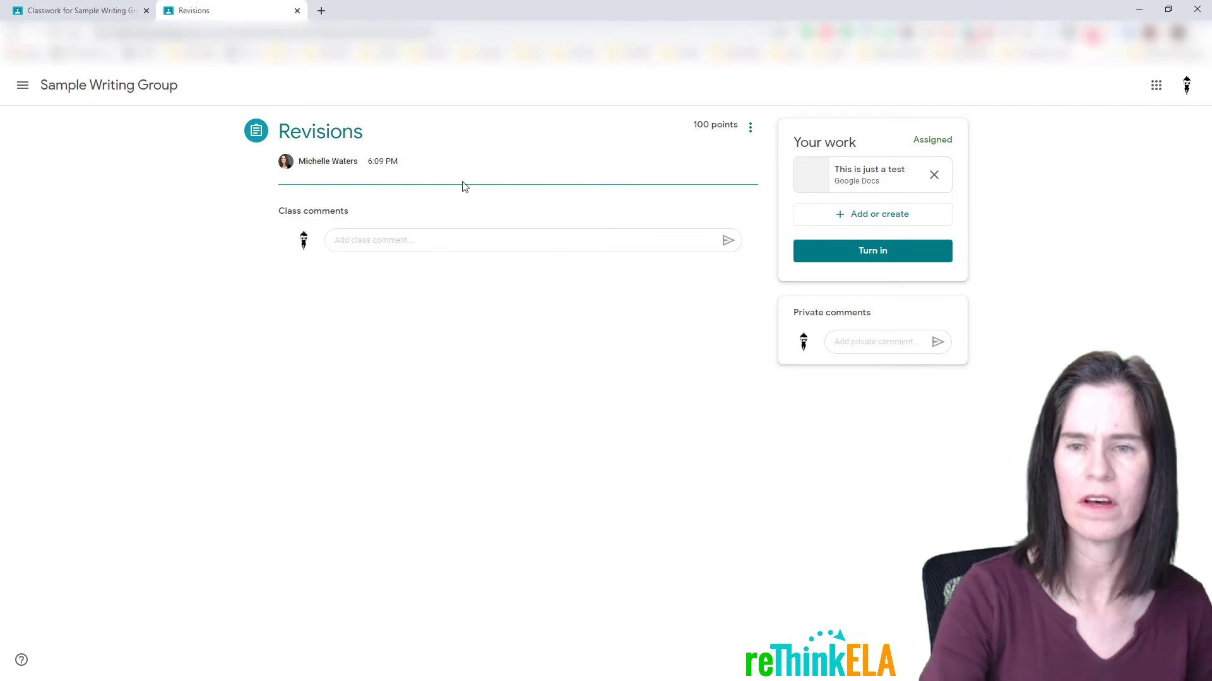
Turn in Revisions, then view the student's own work list from Classwork.
{"action": "left_click", "coordinate": [848, 251]}
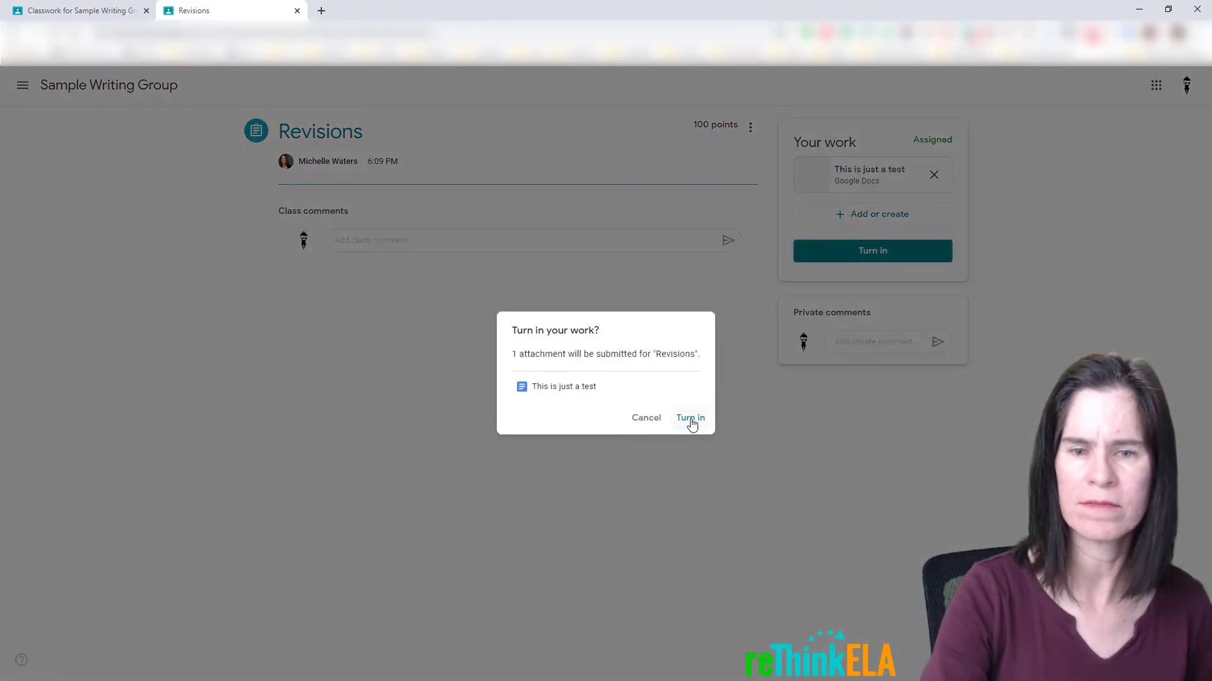
{"action": "left_click", "coordinate": [690, 419]}
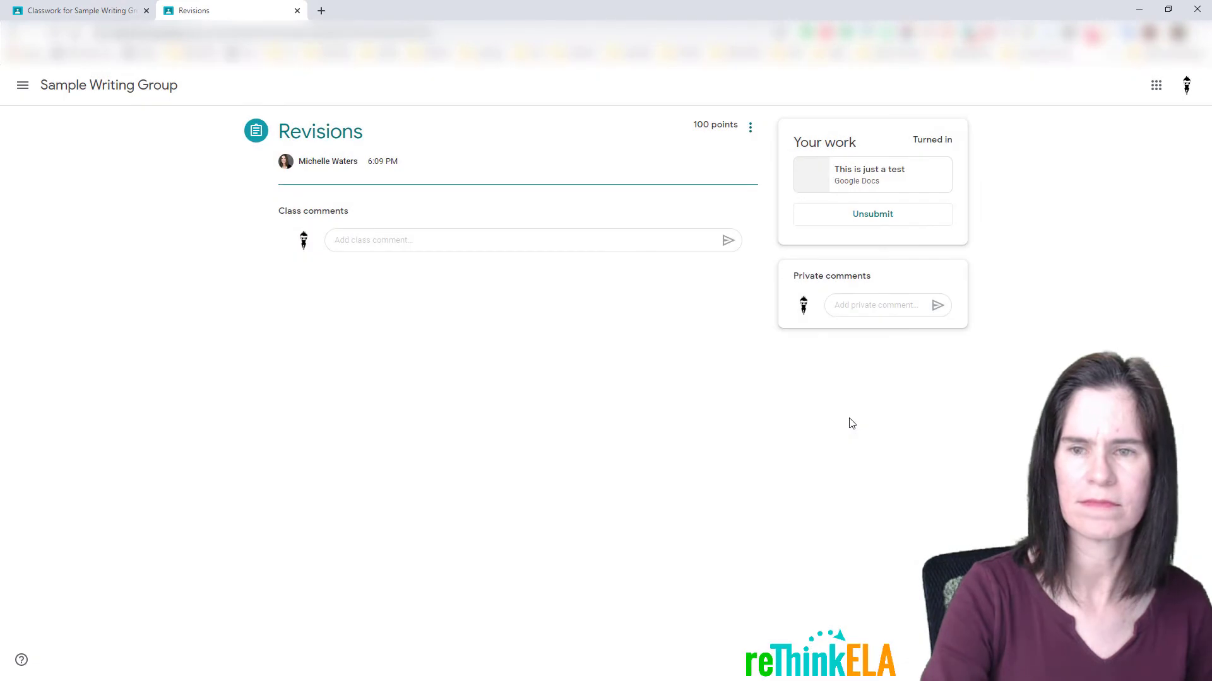
{"action": "left_click", "coordinate": [135, 89]}
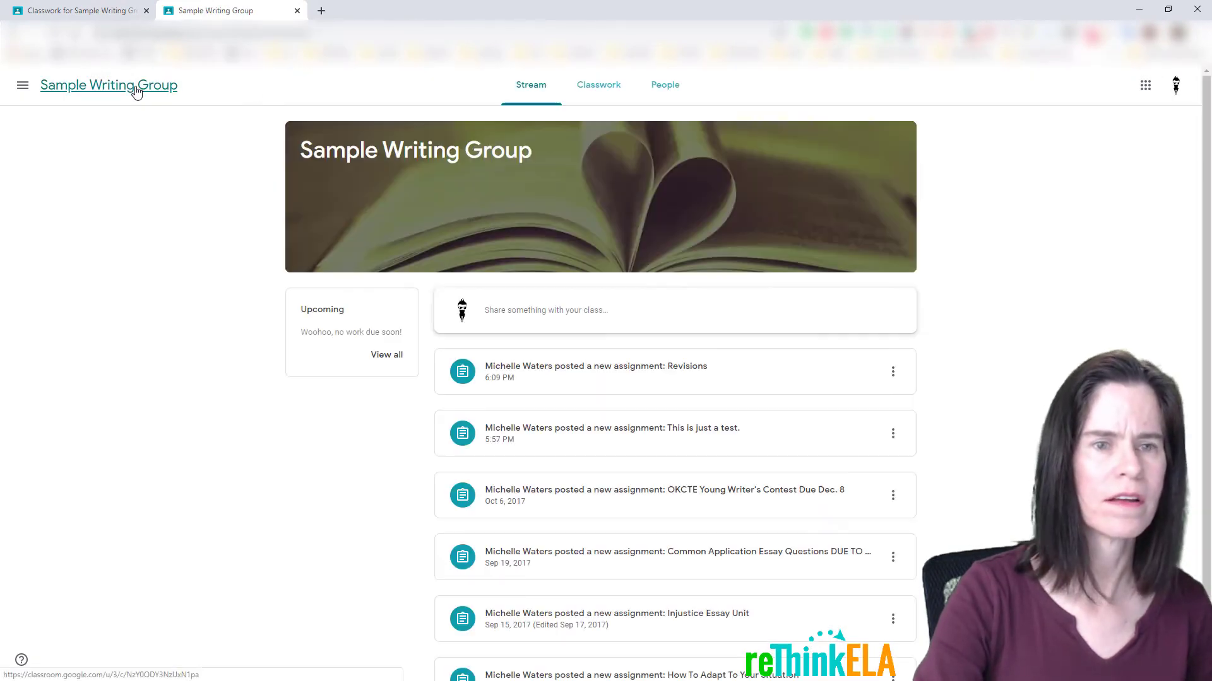
{"action": "left_click", "coordinate": [604, 92]}
{"action": "left_click", "coordinate": [458, 129]}
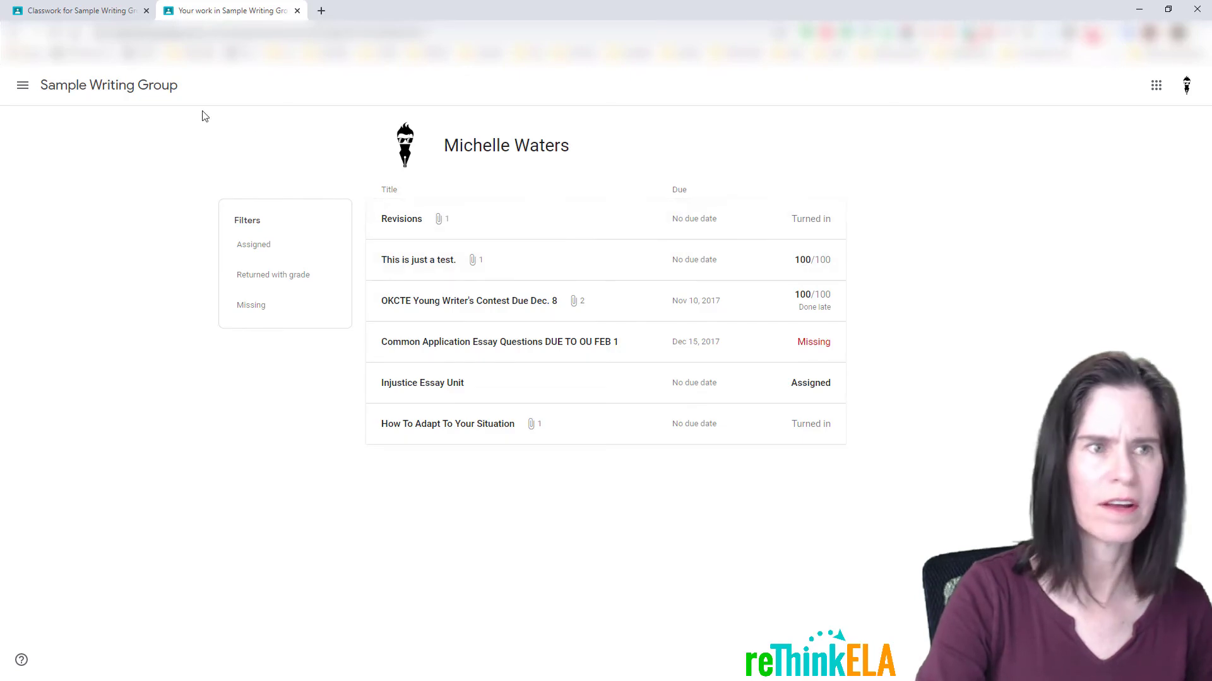
In the teacher's To-do list, open the student submissions for Revisions.
{"action": "left_click", "coordinate": [75, 11]}
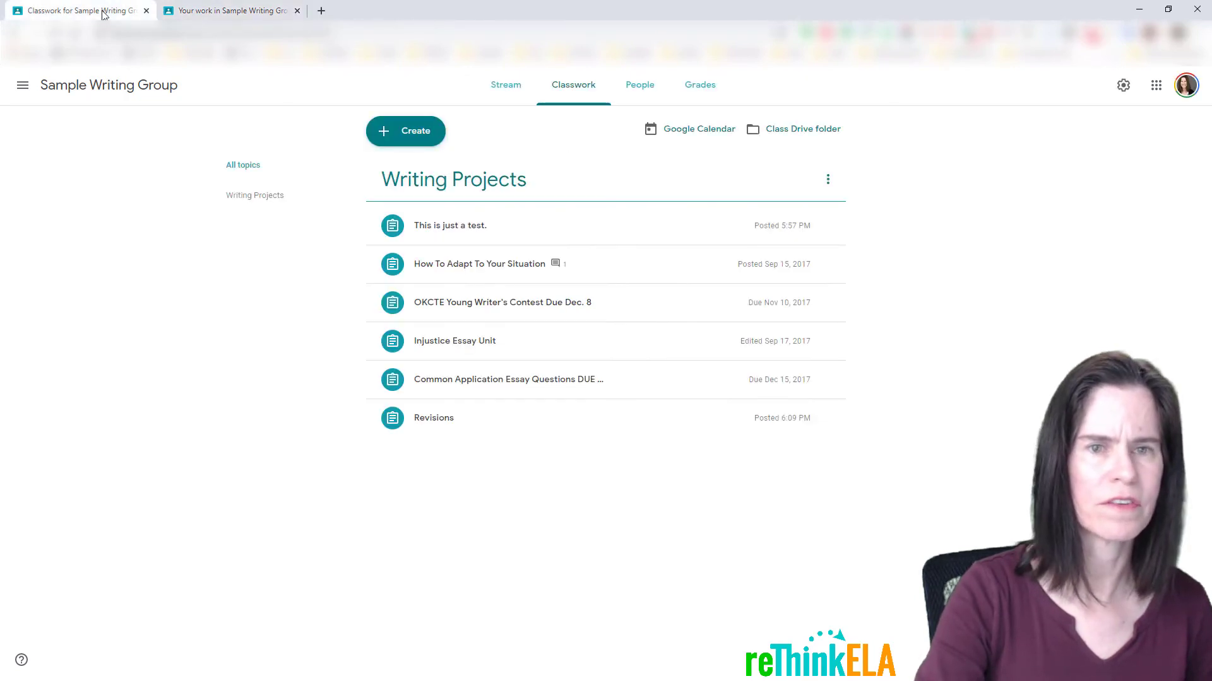
{"action": "left_click", "coordinate": [22, 84]}
{"action": "left_click", "coordinate": [62, 194]}
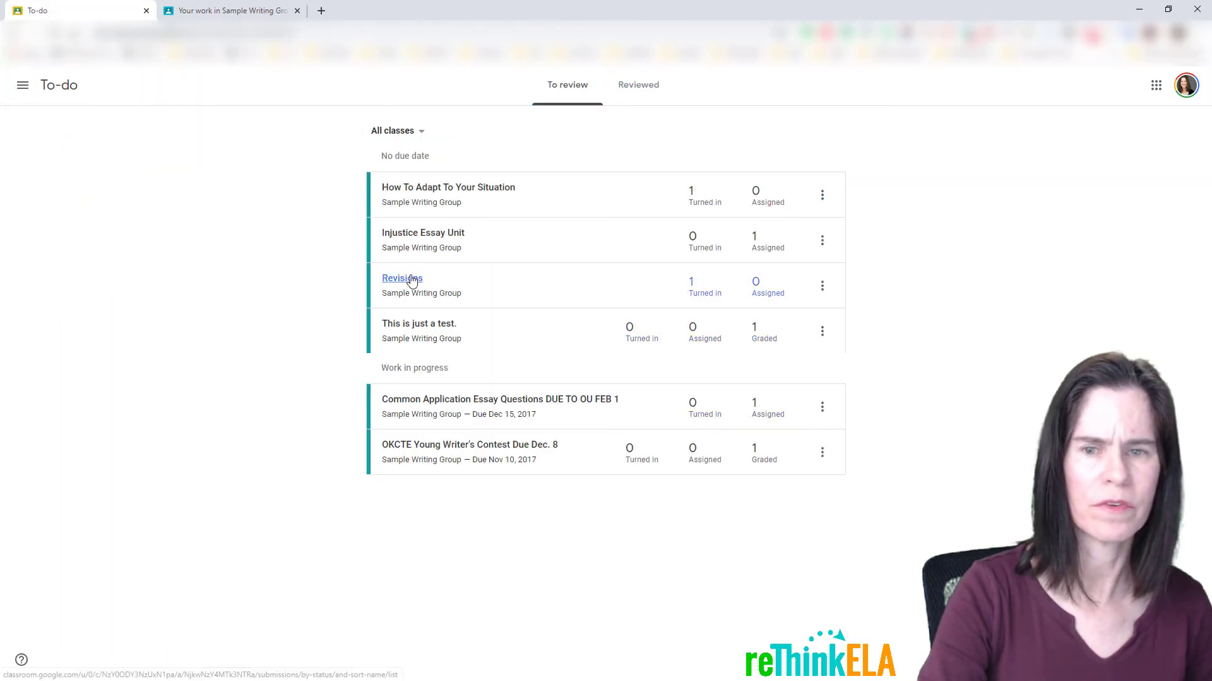
{"action": "left_click", "coordinate": [406, 278]}
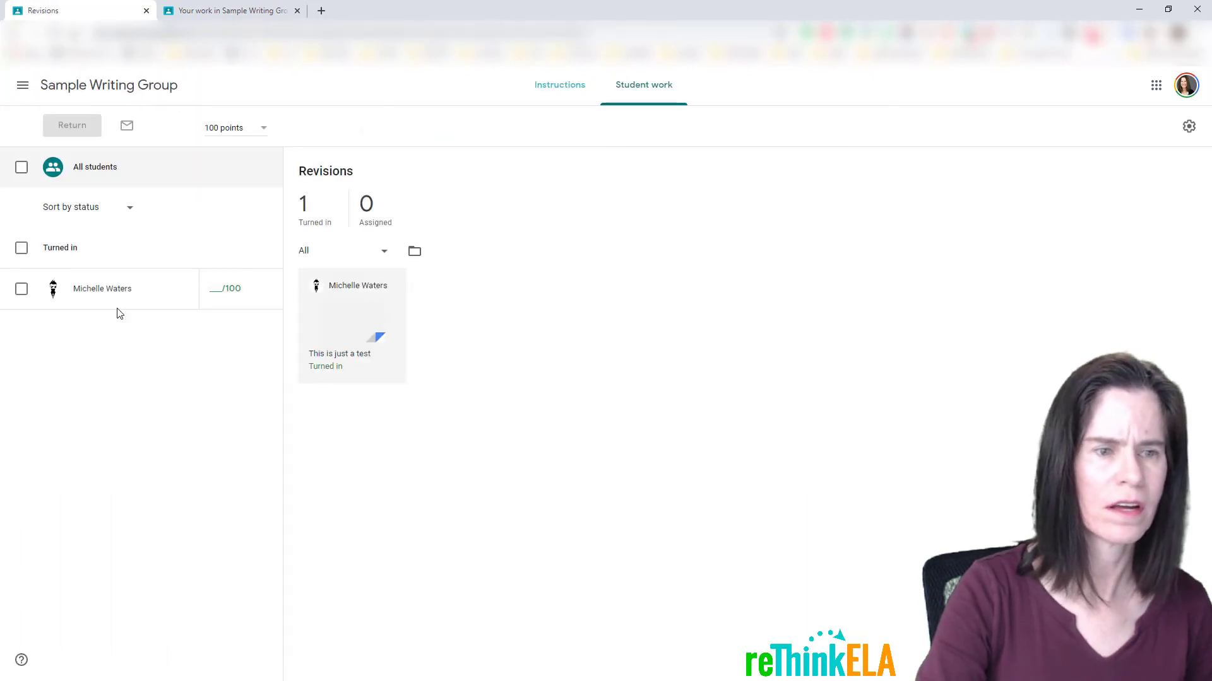
Grade Revisions 100, return it, and check the student's work list.
{"action": "left_click", "coordinate": [221, 292]}
{"action": "type", "text": "100"}
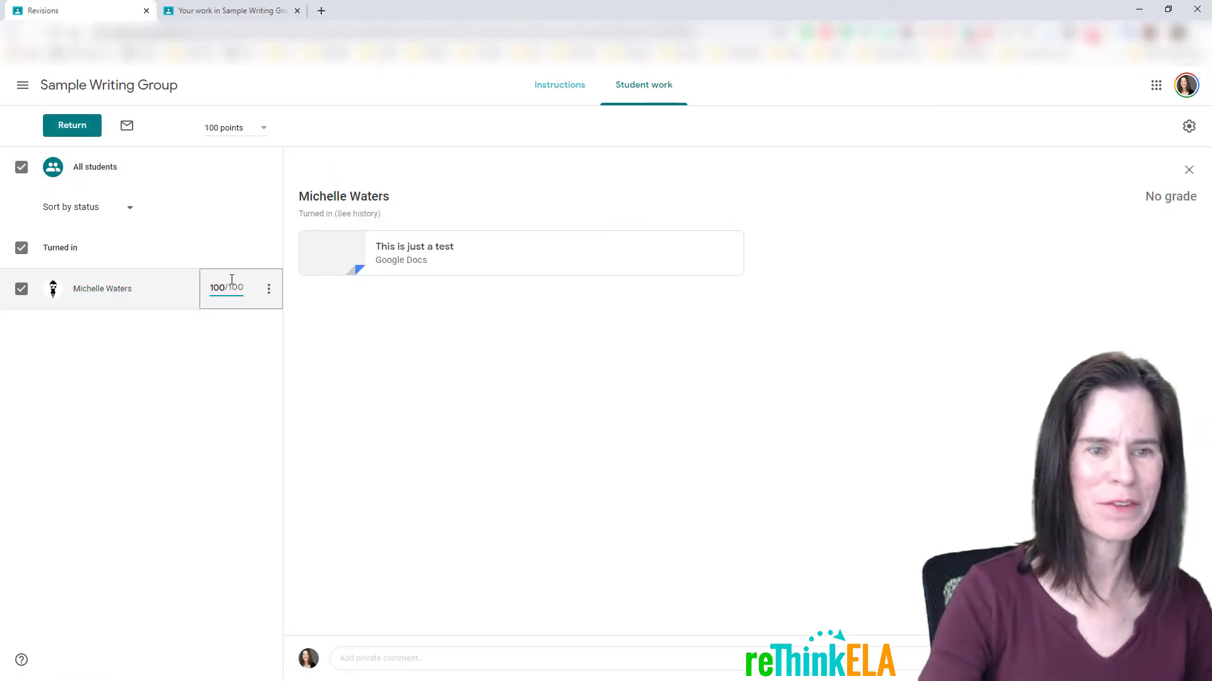
{"action": "left_click", "coordinate": [91, 129]}
{"action": "left_click", "coordinate": [715, 436]}
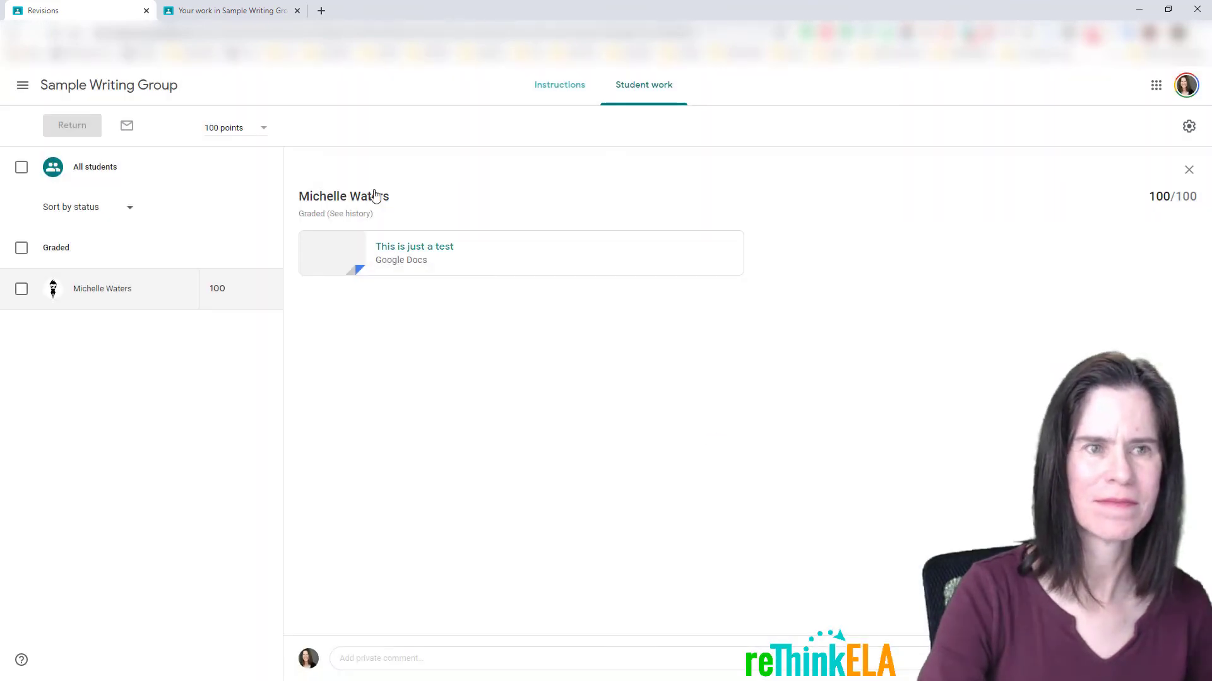
{"action": "left_click", "coordinate": [236, 13]}
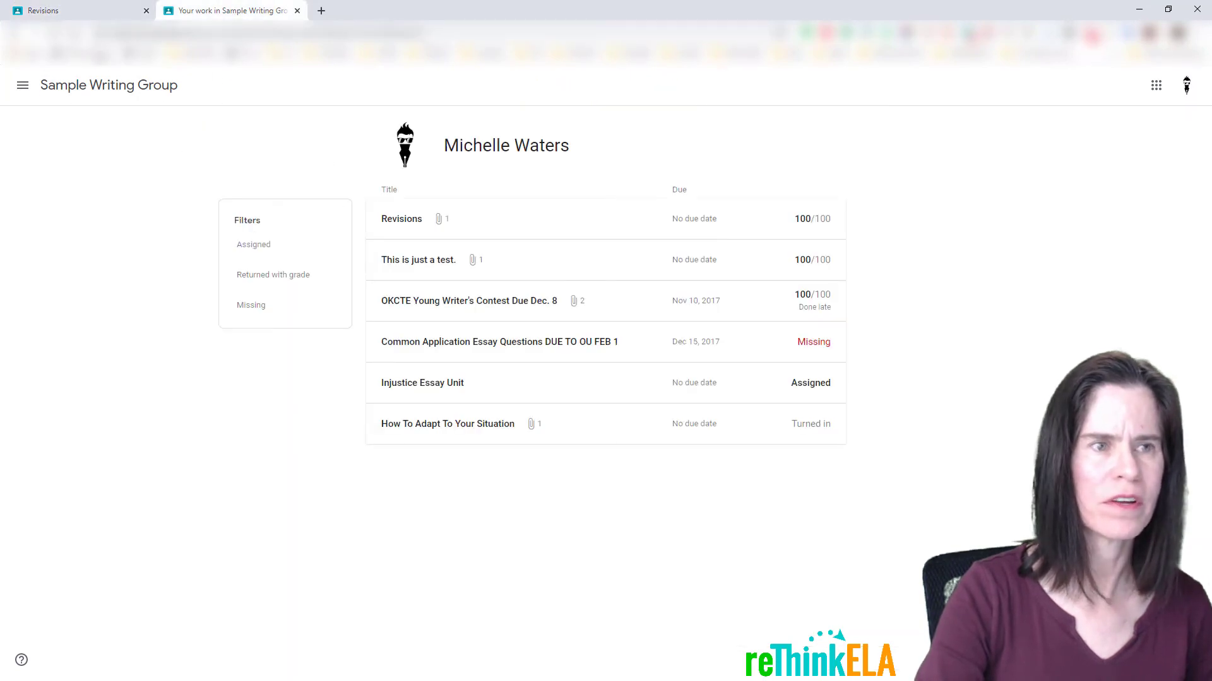
{"action": "left_click", "coordinate": [53, 32]}
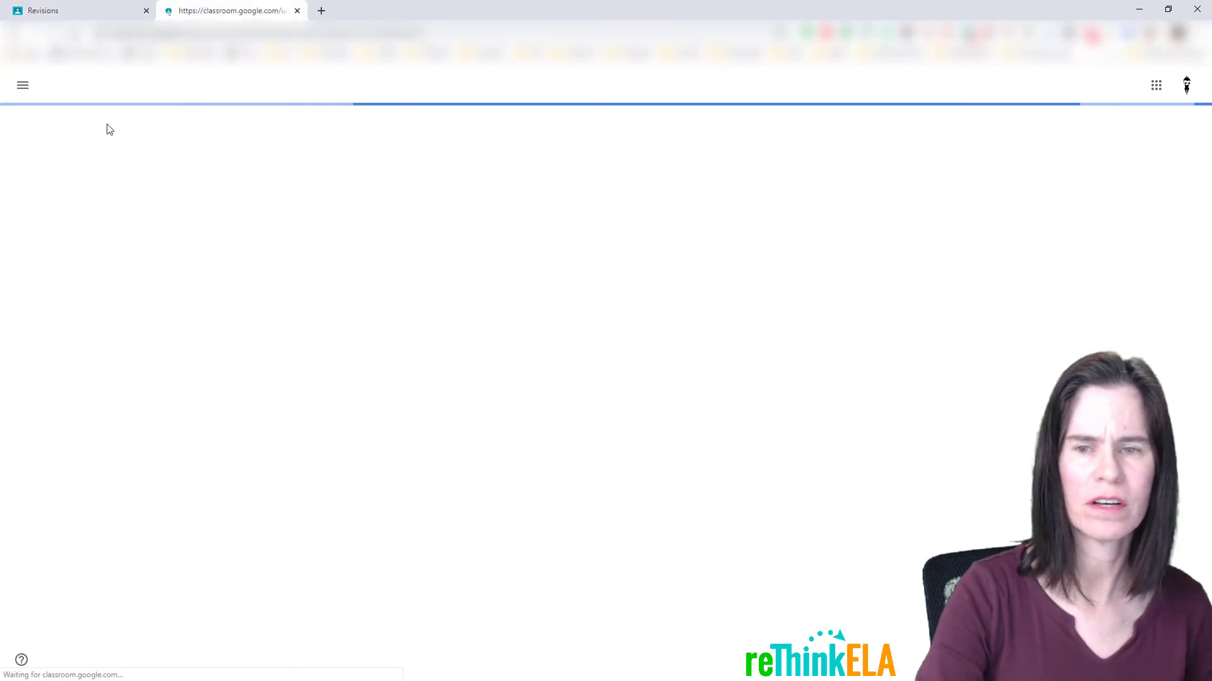